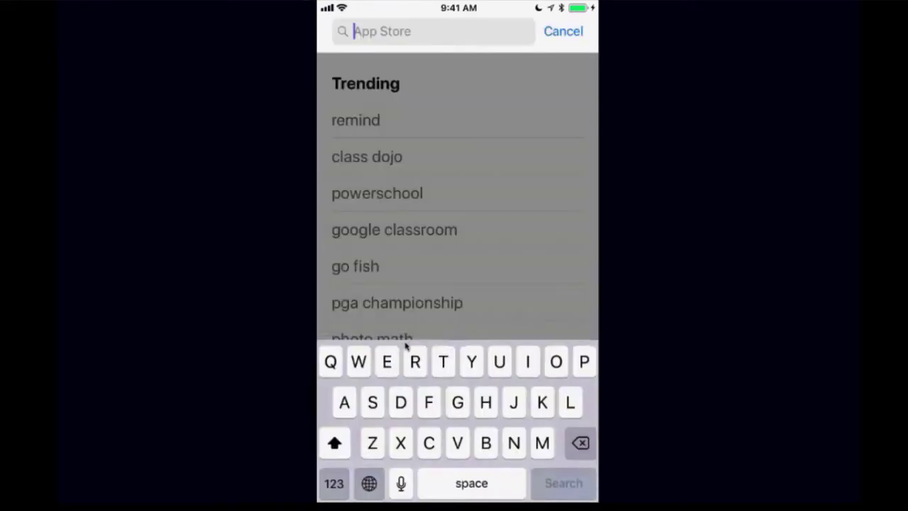
Step: Search the App Store for 'Rpr' and choose the RPR Mobile suggestion
{"action": "type", "text": "Rpr"}
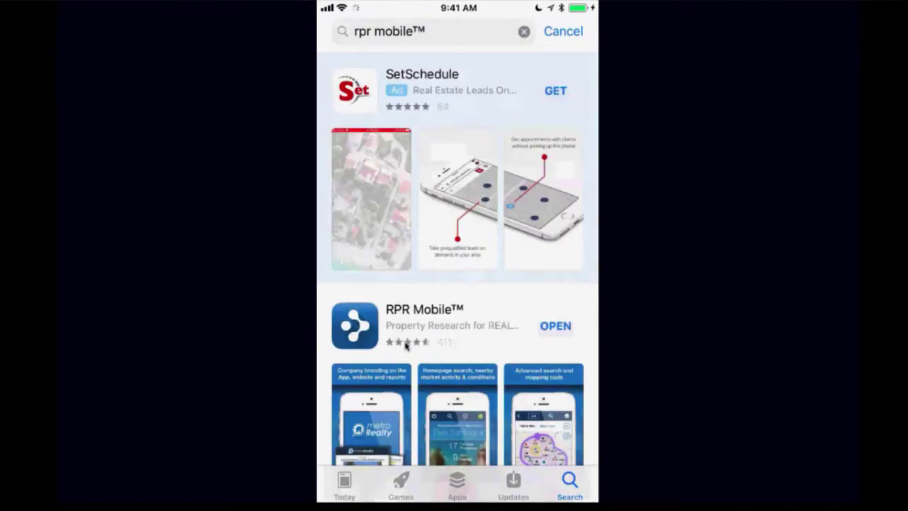
Step: Scroll the search results and launch the installed RPR Mobile app
{"action": "scroll", "coordinate": [406, 344], "scroll_direction": "down", "scroll_amount": 3}
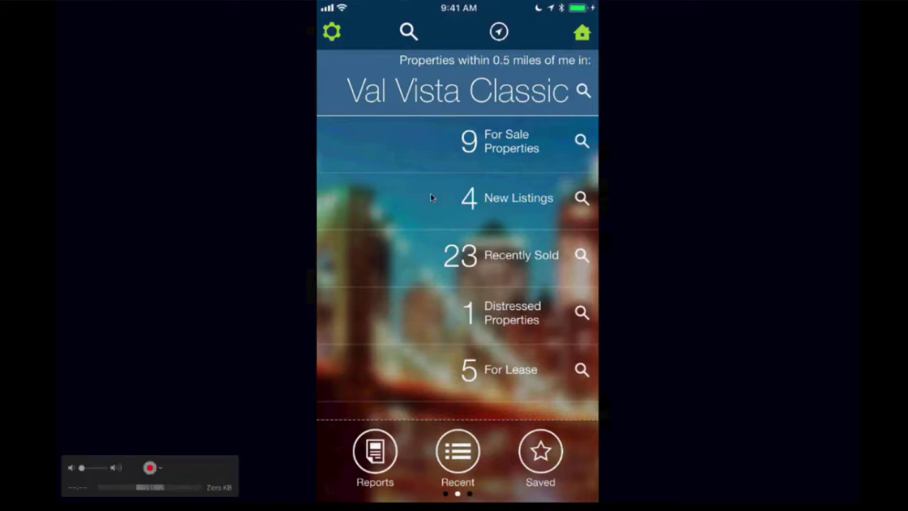
{"action": "left_click", "coordinate": [477, 204]}
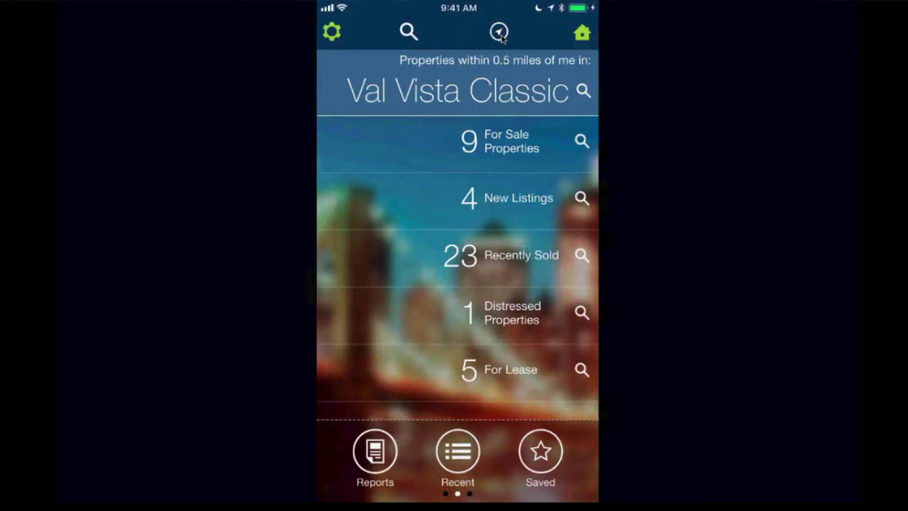
Step: Show properties around the current location, then bring up the area-or-address search screen
{"action": "left_click", "coordinate": [500, 32]}
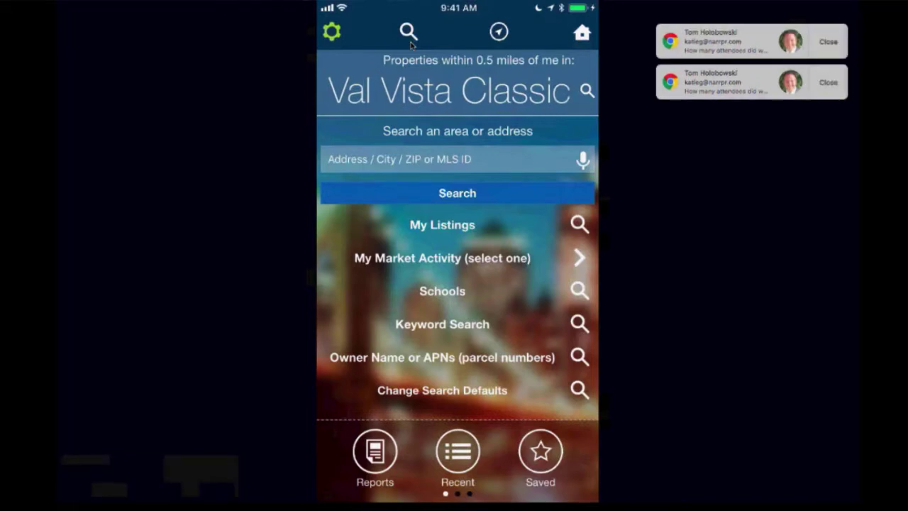
Step: Dismiss the two pop-up notifications and open the settings panel with the agent's profile
{"action": "left_click", "coordinate": [827, 41]}
{"action": "left_click", "coordinate": [826, 41]}
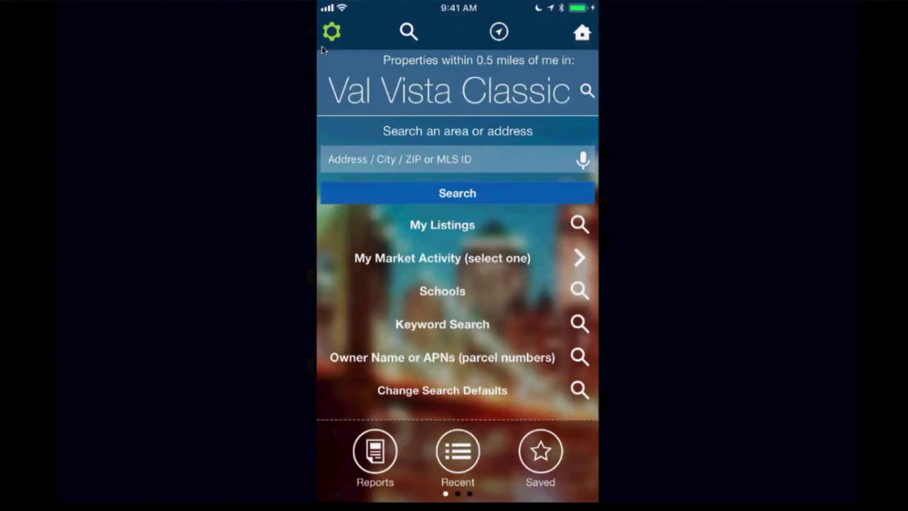
{"action": "left_click", "coordinate": [331, 31]}
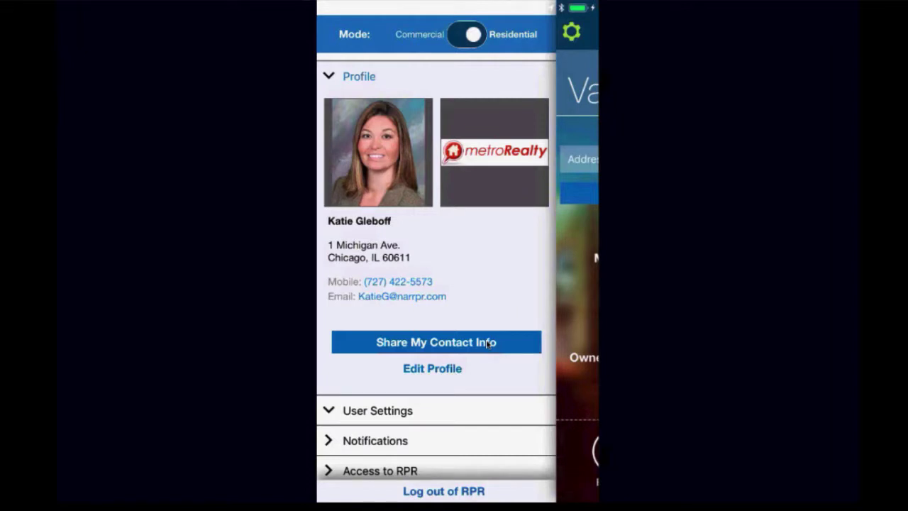
Step: Share the agent's contact info into a new Message draft
{"action": "left_click", "coordinate": [487, 343]}
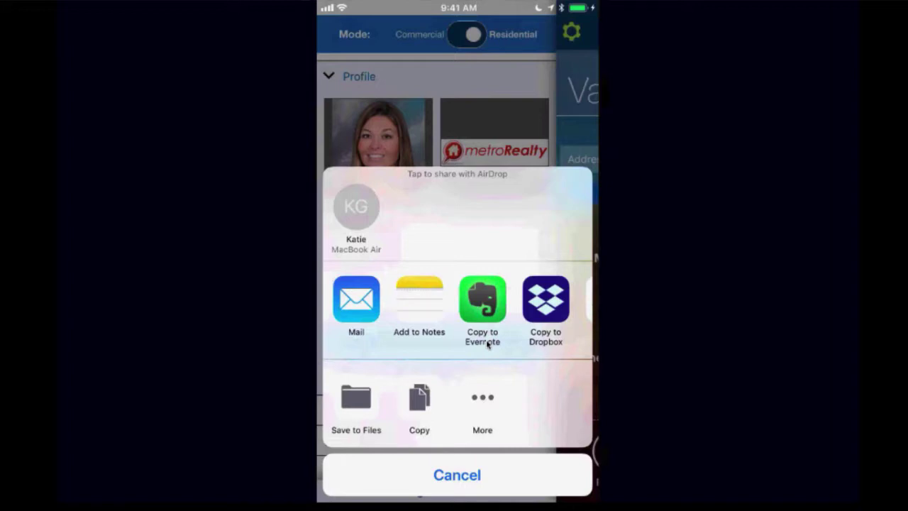
{"action": "scroll", "coordinate": [487, 344], "scroll_direction": "right", "scroll_amount": 5}
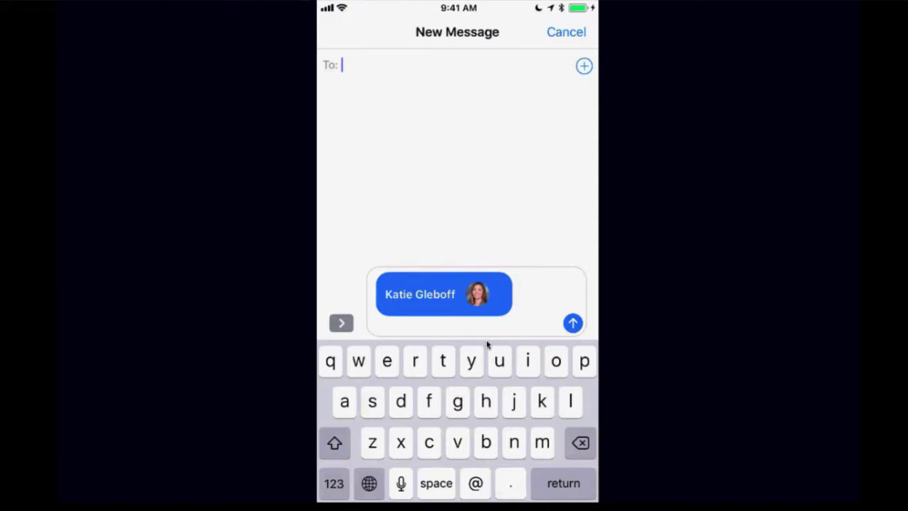
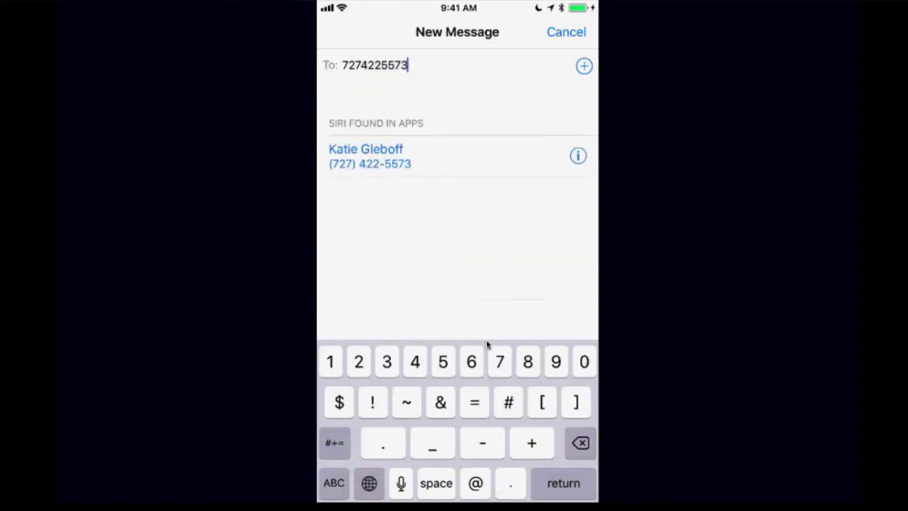
Step: Address the contact-card message to the matching contact's mobile number
{"action": "left_click", "coordinate": [369, 156]}
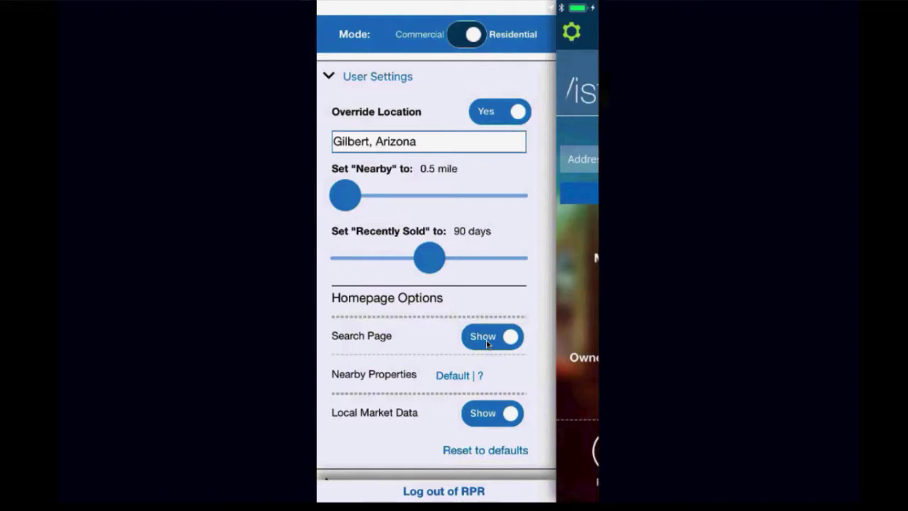
Step: Replace the Override Location with 'Ashland ranch in gilbert, az' and confirm it
{"action": "key", "text": "BackSpace"}
{"action": "key", "text": "BackSpace"}
{"action": "key", "text": "BackSpace"}
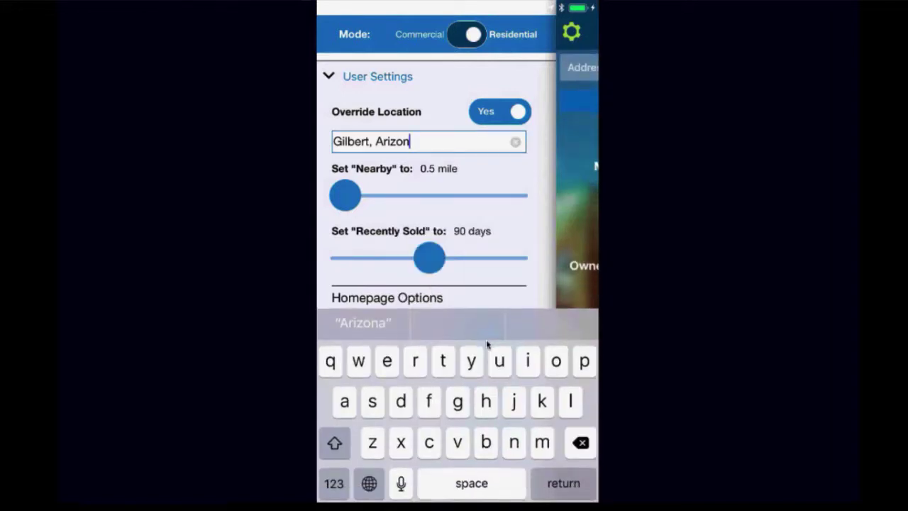
{"action": "key", "text": "BackSpace"}
{"action": "key", "text": "BackSpace"}
{"action": "key", "text": "BackSpace"}
{"action": "key", "text": "BackSpace"}
{"action": "key", "text": "BackSpace"}
{"action": "key", "text": "BackSpace"}
{"action": "key", "text": "BackSpace"}
{"action": "key", "text": "BackSpace"}
{"action": "key", "text": "BackSpace"}
{"action": "key", "text": "BackSpace"}
{"action": "key", "text": "BackSpace"}
{"action": "key", "text": "BackSpace"}
{"action": "key", "text": "BackSpace"}
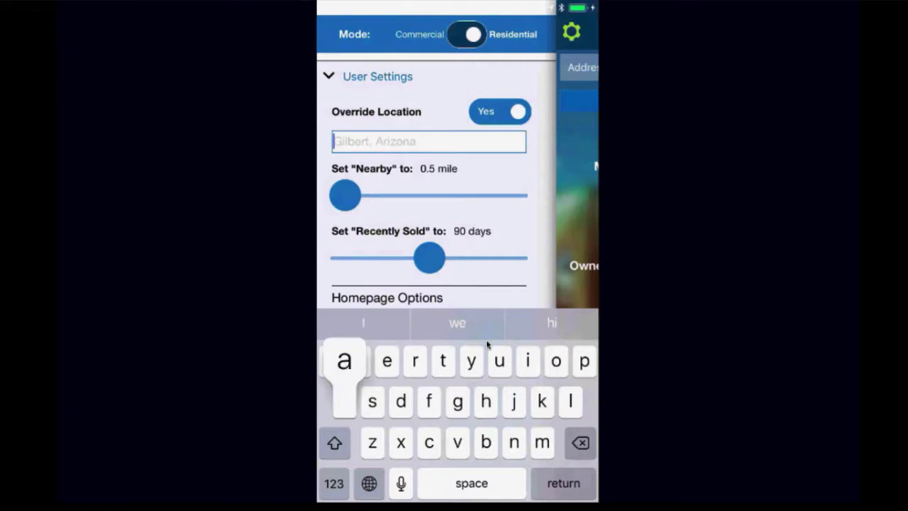
{"action": "type", "text": "as"}
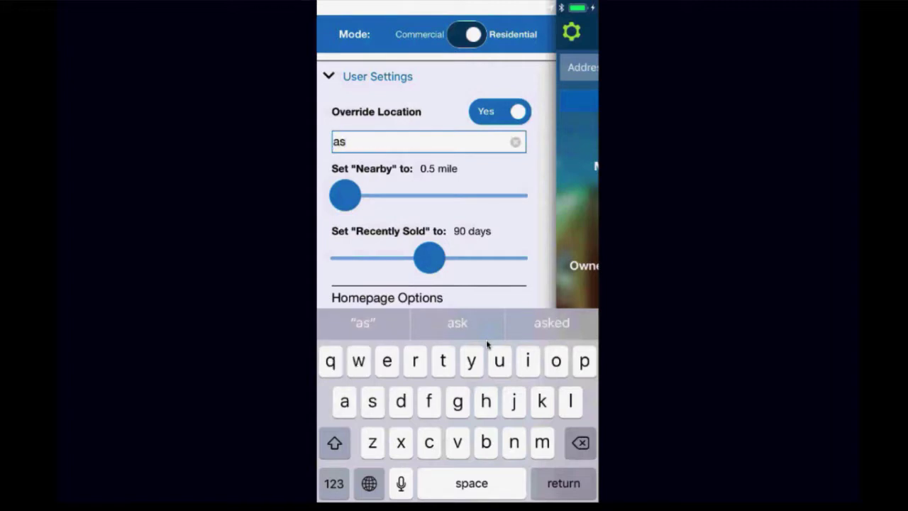
{"action": "type", "text": "h"}
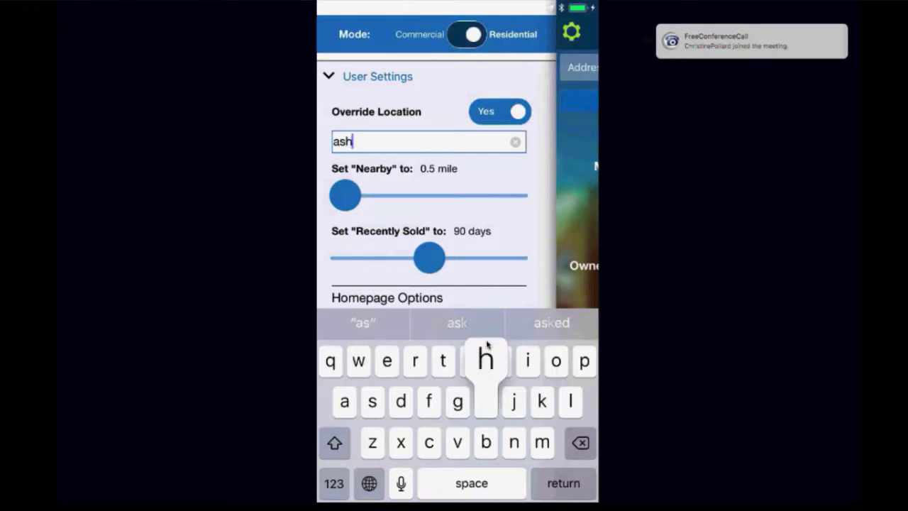
{"action": "type", "text": "land r"}
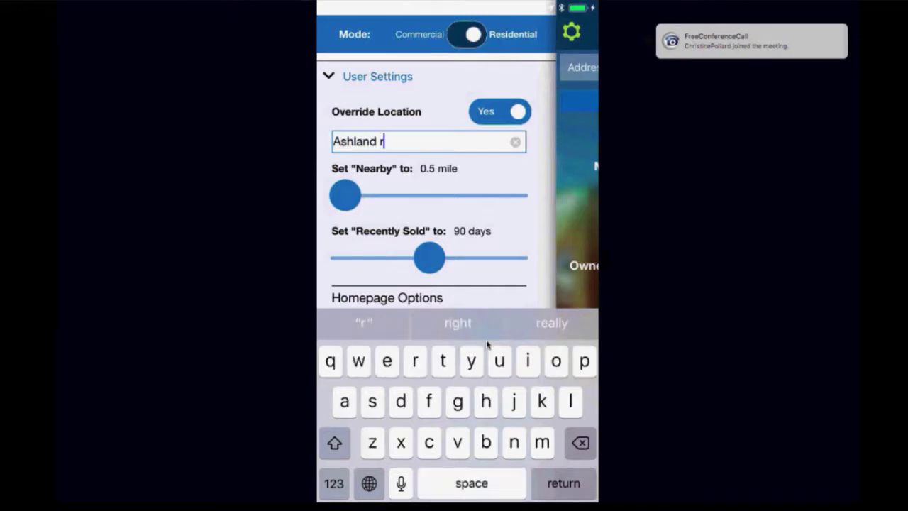
{"action": "type", "text": "anch"}
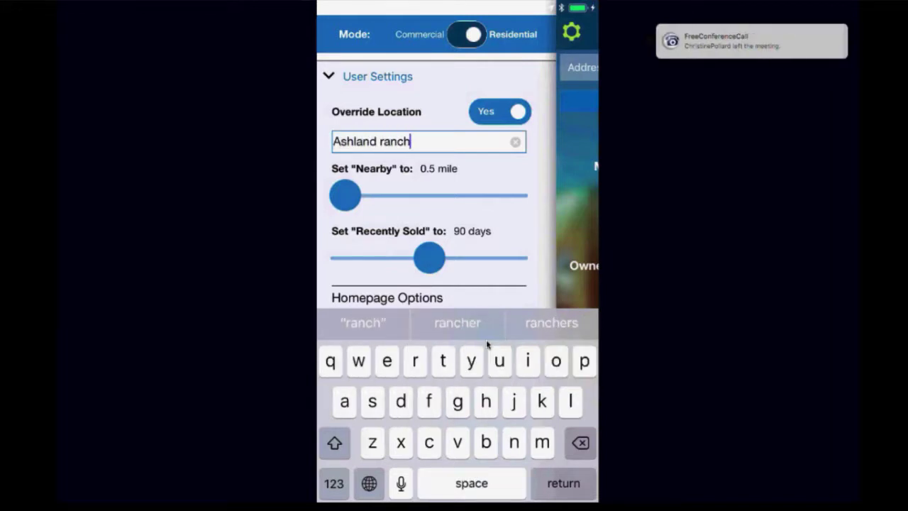
{"action": "type", "text": " in gli"}
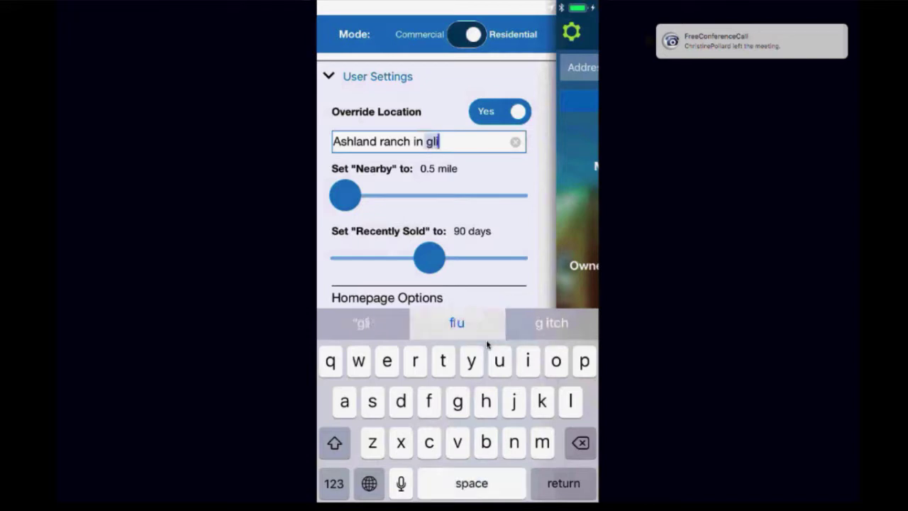
{"action": "key", "text": "BackSpace"}
{"action": "key", "text": "BackSpace"}
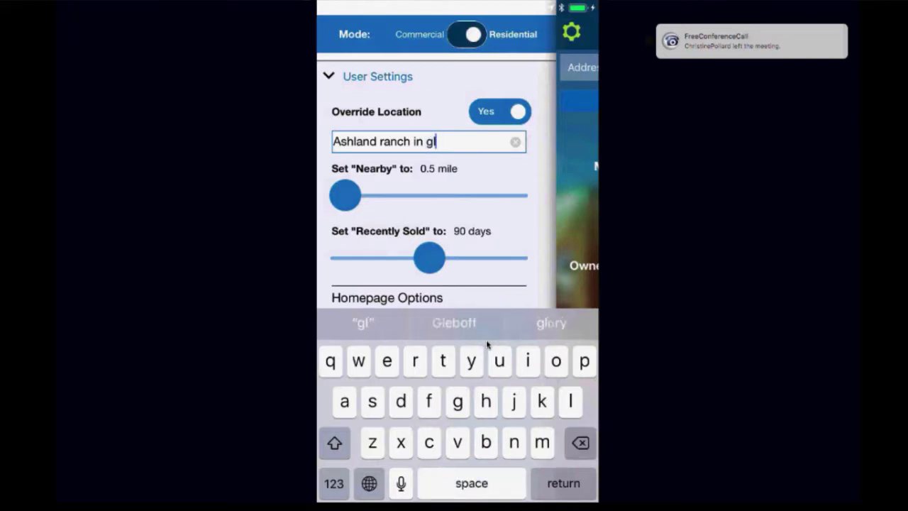
{"action": "type", "text": "ilbert"}
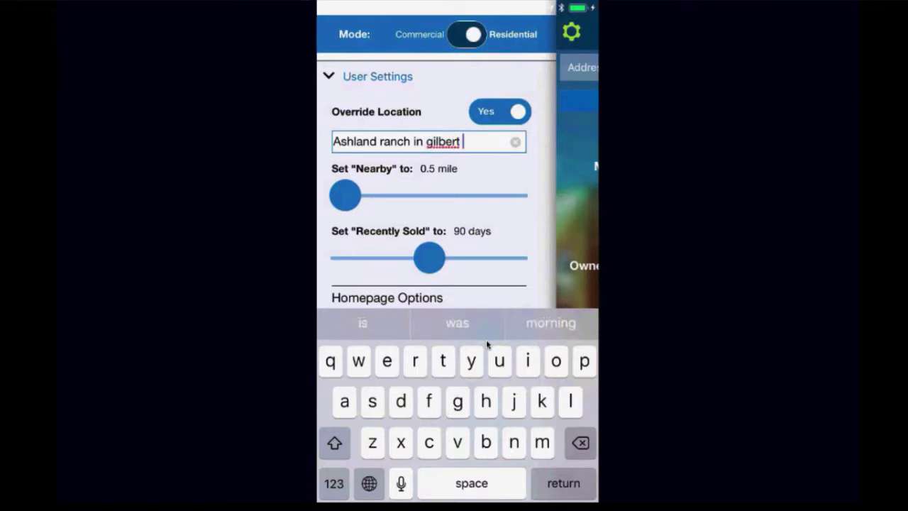
{"action": "key", "text": "BackSpace"}
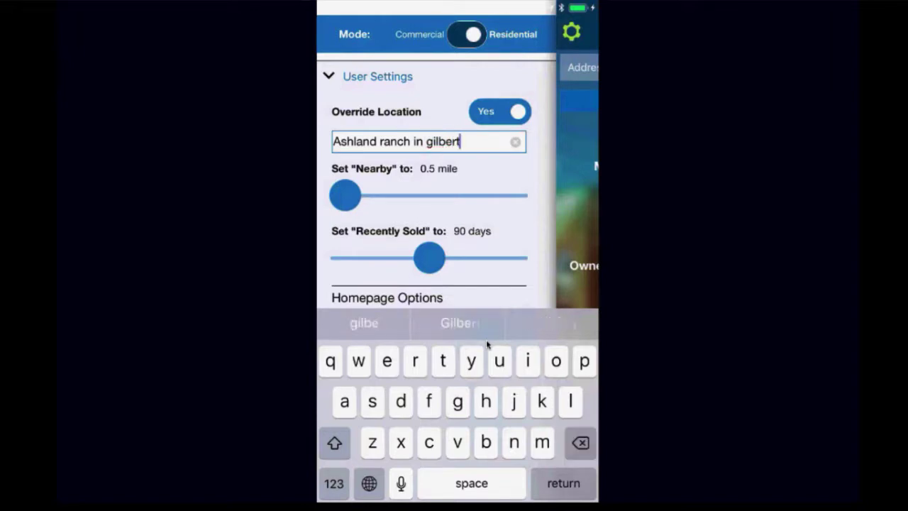
{"action": "type", "text": ". az"}
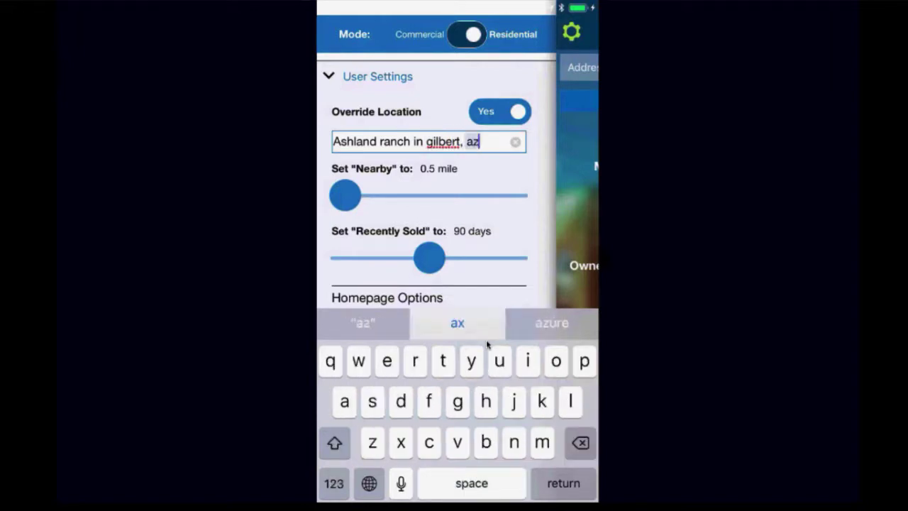
{"action": "key", "text": "Return"}
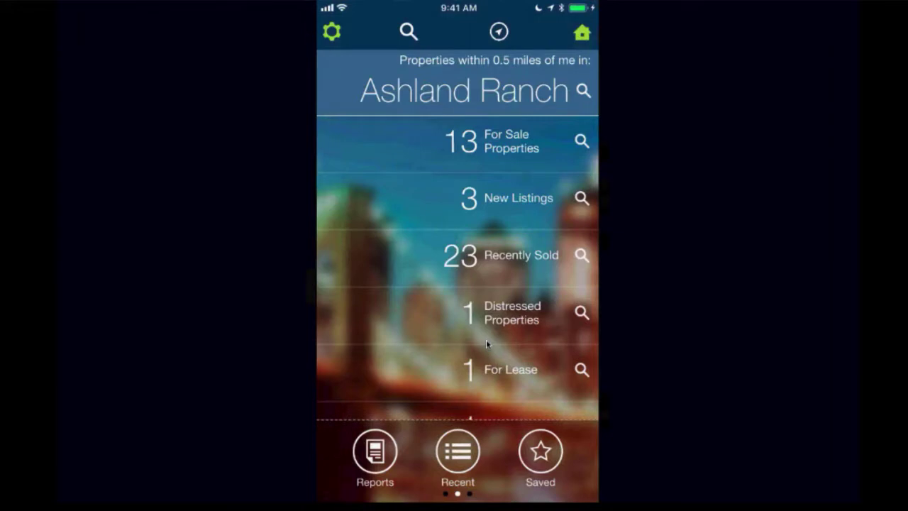
Step: Scroll the Ashland Ranch home list and swipe the settings drawer back open
{"action": "scroll", "coordinate": [486, 343], "scroll_direction": "down", "scroll_amount": 2}
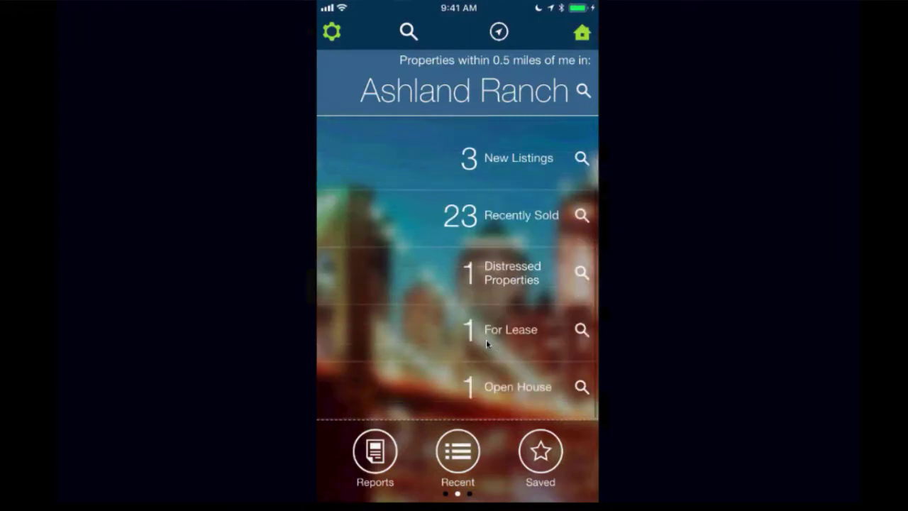
{"action": "scroll", "coordinate": [486, 343], "scroll_direction": "left", "scroll_amount": 1}
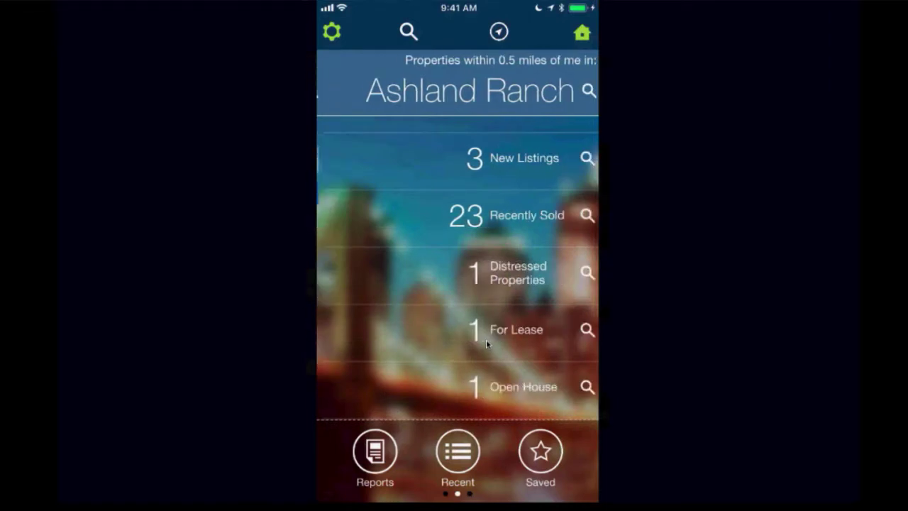
{"action": "scroll", "coordinate": [486, 343], "scroll_direction": "left", "scroll_amount": 2}
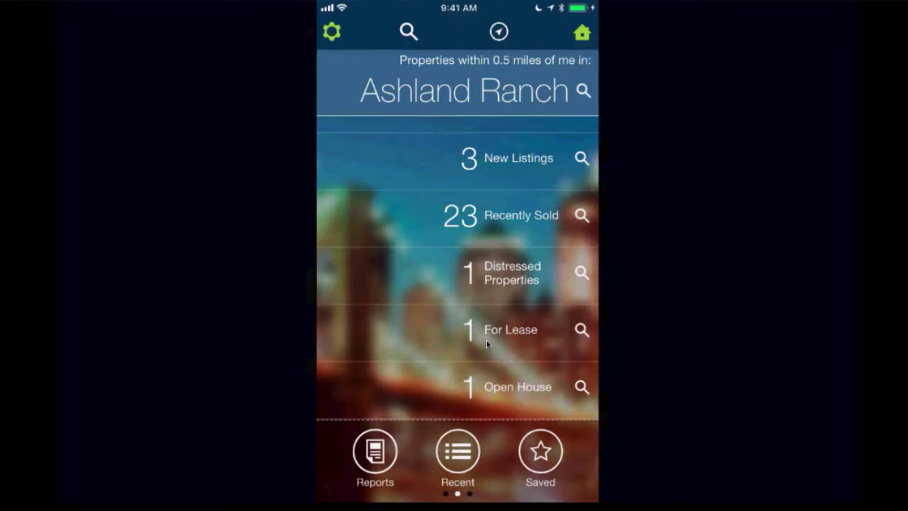
{"action": "scroll", "coordinate": [487, 343], "scroll_direction": "left", "scroll_amount": 2}
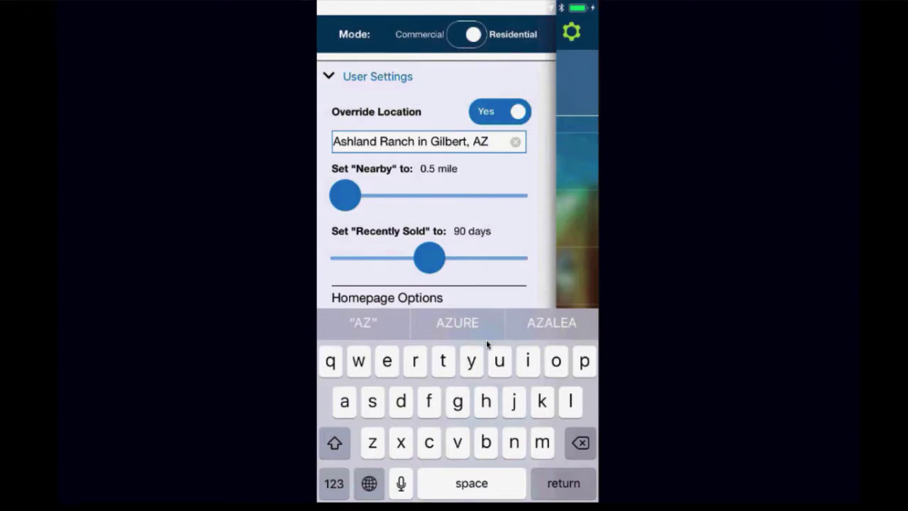
Step: Remove 'Ashland Ranch in' so the override location reads 'Gilbert, Arizona'
{"action": "left_click", "coordinate": [428, 141]}
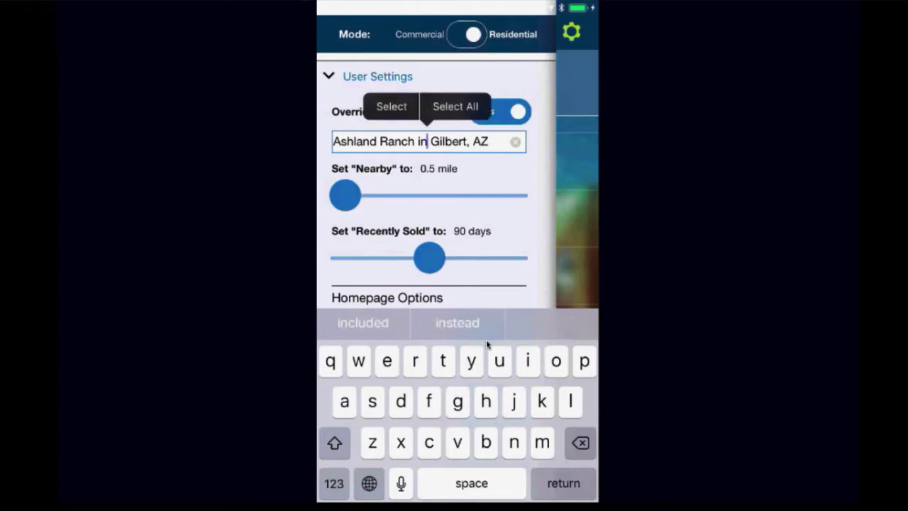
{"action": "left_click_drag", "start_coordinate": [428, 141], "coordinate": [431, 141]}
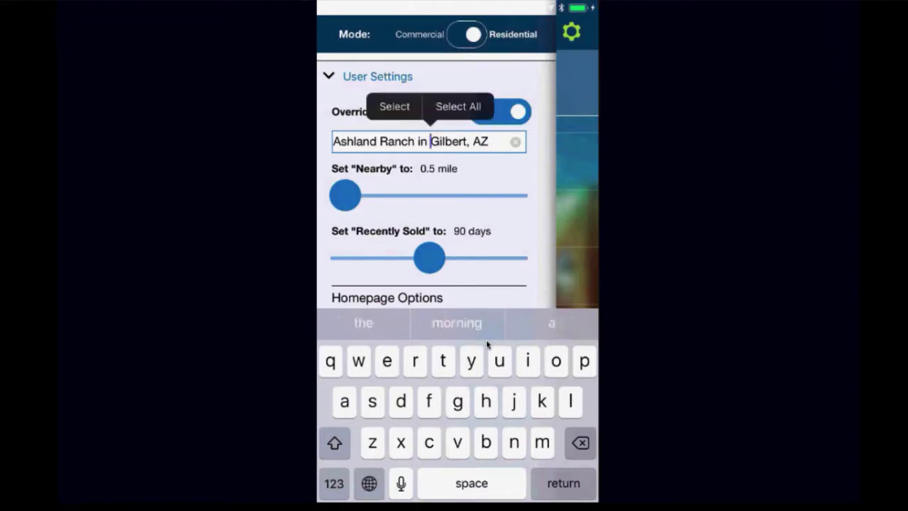
{"action": "key", "text": "BackSpace"}
{"action": "key", "text": "BackSpace"}
{"action": "key", "text": "BackSpace"}
{"action": "key", "text": "BackSpace"}
{"action": "key", "text": "BackSpace"}
{"action": "key", "text": "BackSpace"}
{"action": "key", "text": "BackSpace"}
{"action": "key", "text": "BackSpace"}
{"action": "key", "text": "BackSpace"}
{"action": "key", "text": "BackSpace"}
{"action": "key", "text": "BackSpace"}
{"action": "key", "text": "BackSpace"}
{"action": "key", "text": "BackSpace"}
{"action": "key", "text": "BackSpace"}
{"action": "key", "text": "BackSpace"}
{"action": "key", "text": "BackSpace"}
{"action": "key", "text": "BackSpace"}
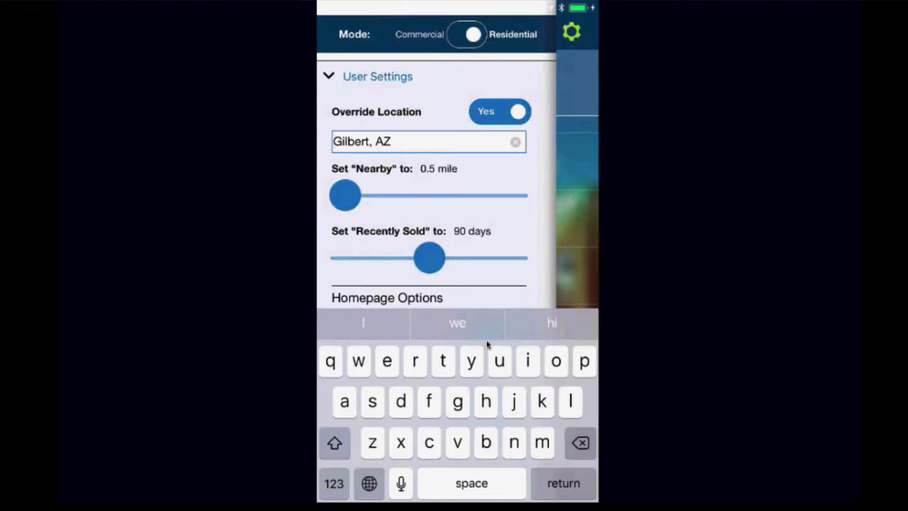
{"action": "key", "text": "Return"}
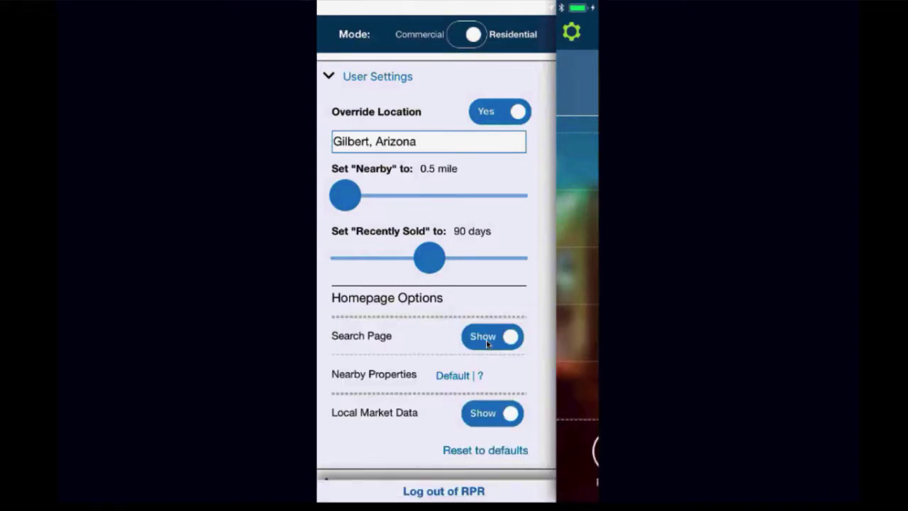
{"action": "scroll", "coordinate": [486, 344], "scroll_direction": "down", "scroll_amount": 3}
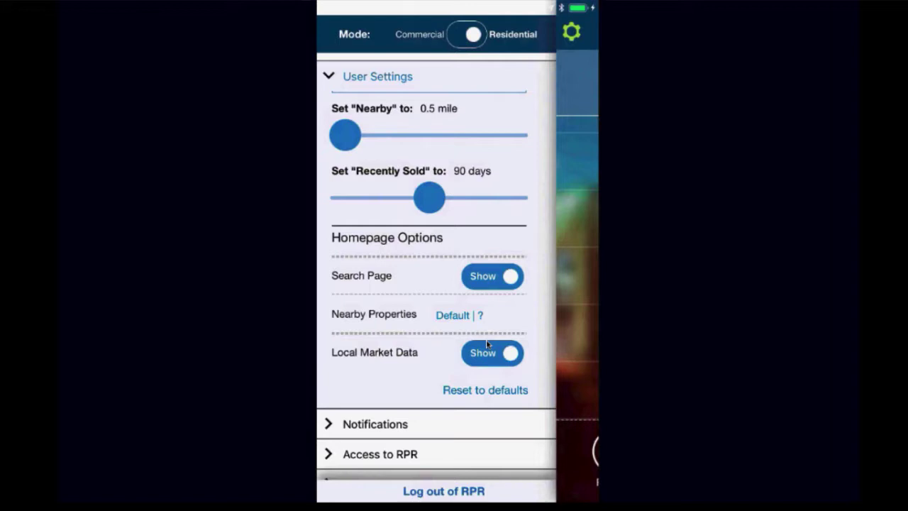
{"action": "mouse_move", "coordinate": [429, 198]}
{"action": "left_mouse_down"}
{"action": "mouse_move", "coordinate": [344, 197]}
{"action": "mouse_move", "coordinate": [429, 197]}
{"action": "left_mouse_up"}
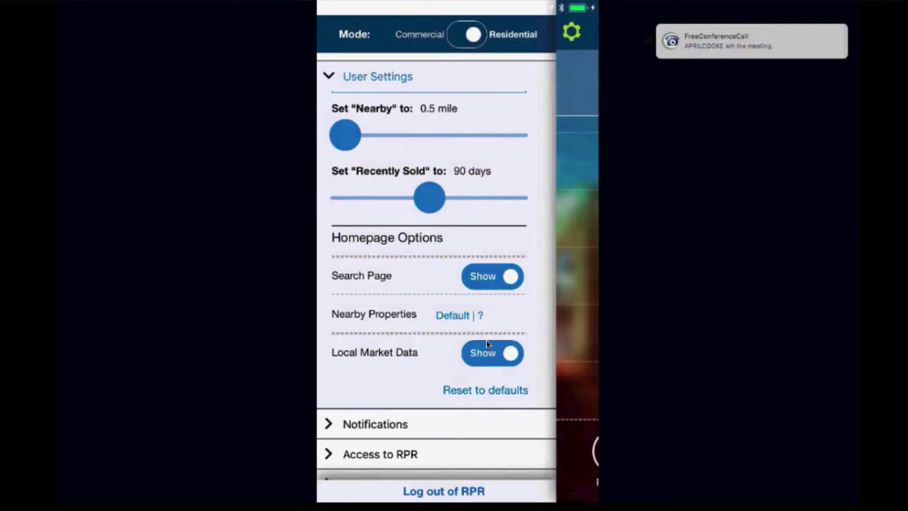
Step: Extend the Recently Sold slider range to 120 days
{"action": "left_click", "coordinate": [429, 197]}
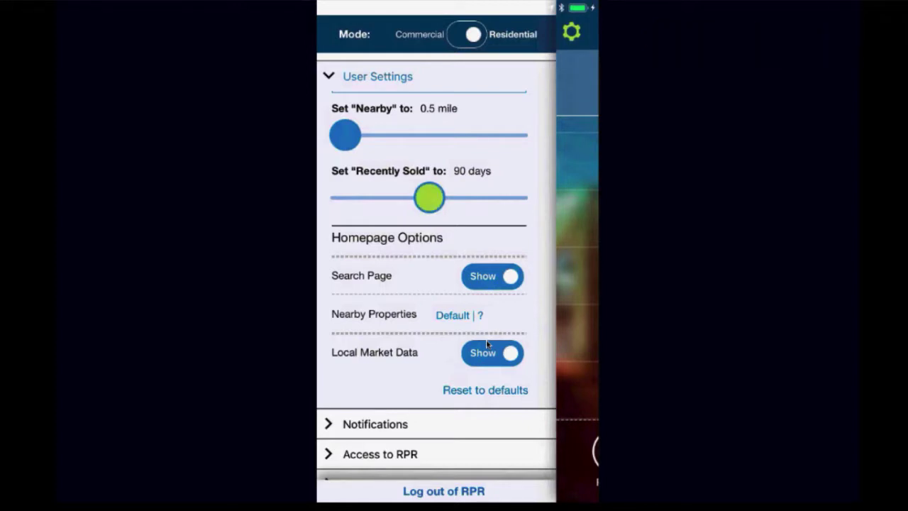
{"action": "mouse_move", "coordinate": [430, 197]}
{"action": "left_mouse_down"}
{"action": "mouse_move", "coordinate": [513, 198]}
{"action": "mouse_move", "coordinate": [387, 198]}
{"action": "mouse_move", "coordinate": [429, 197]}
{"action": "left_mouse_up"}
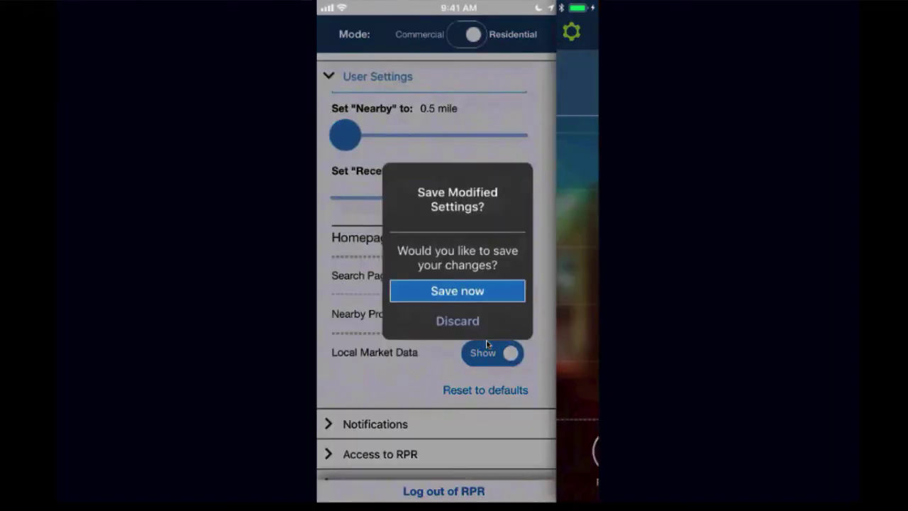
Step: Save the modified settings so alerts for saved-property changes and generated reports stay on
{"action": "key", "text": "Return"}
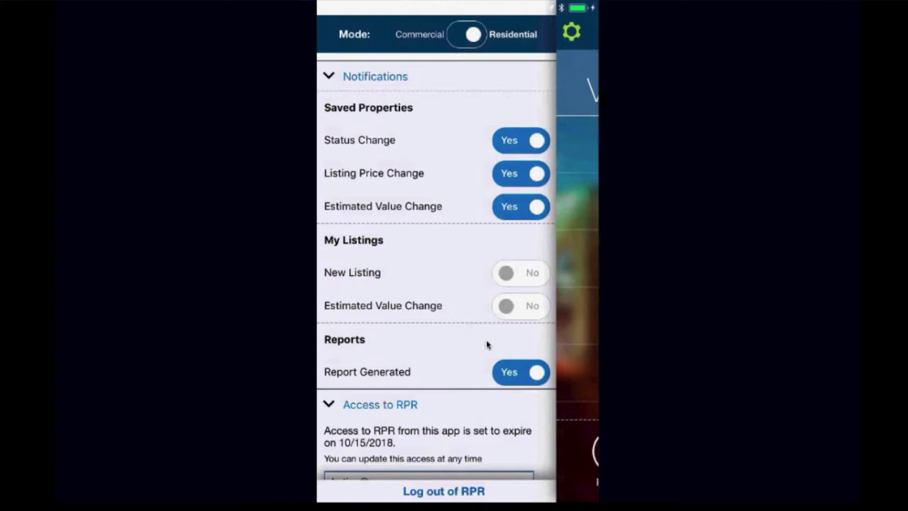
Step: Scroll down through the settings panel to review the remaining options
{"action": "scroll", "coordinate": [487, 345], "scroll_direction": "down", "scroll_amount": 10}
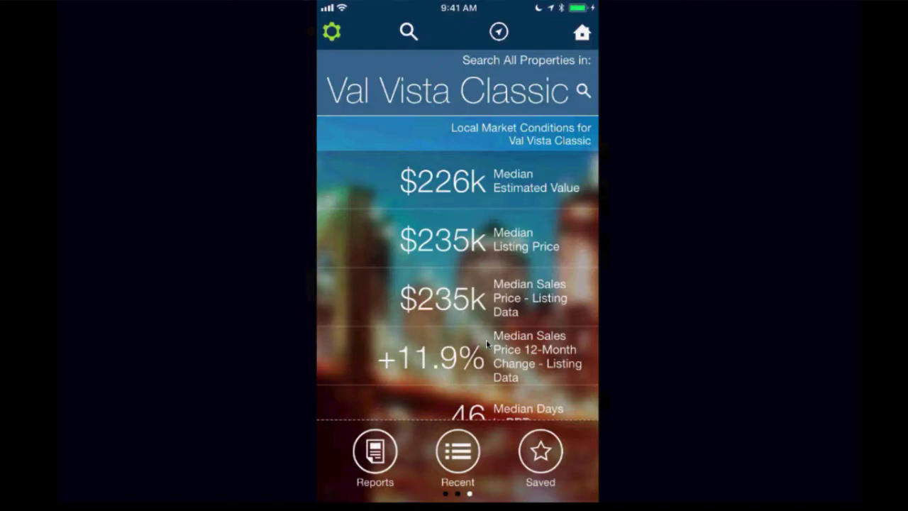
Step: Scroll the area-or-address search panel to view its search options
{"action": "scroll", "coordinate": [487, 343], "scroll_direction": "down", "scroll_amount": 2}
{"action": "scroll", "coordinate": [487, 344], "scroll_direction": "up", "scroll_amount": 2}
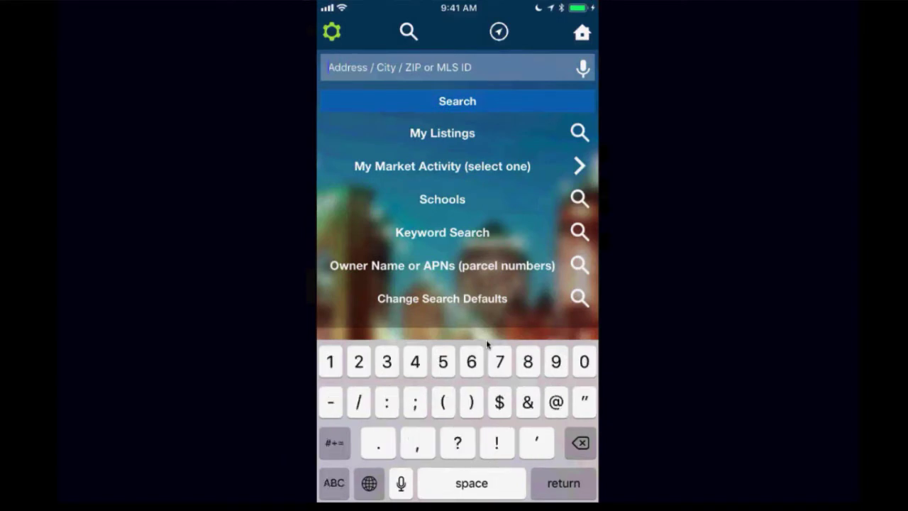
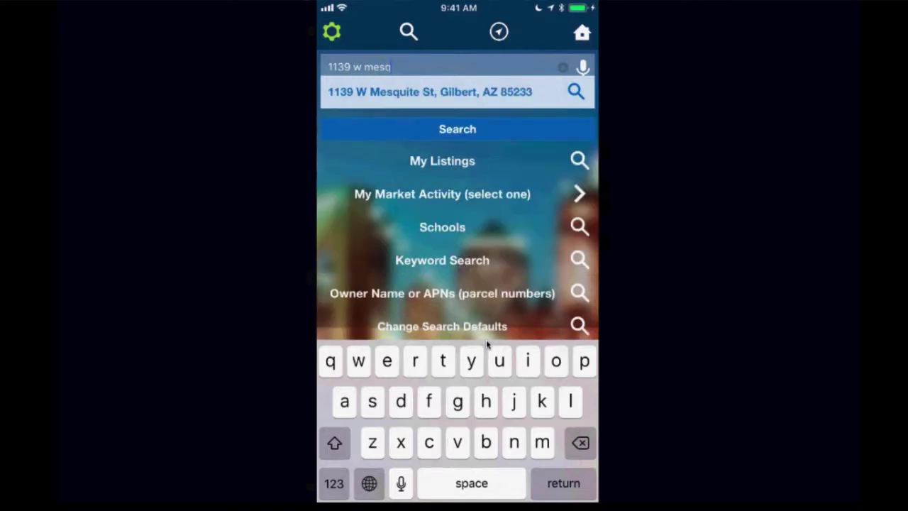
{"action": "key", "text": "Return"}
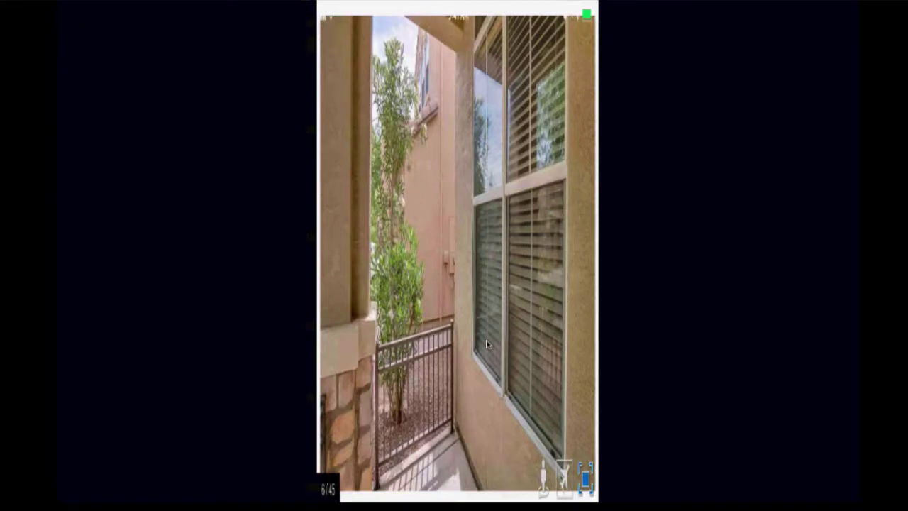
{"action": "left_click", "coordinate": [487, 344]}
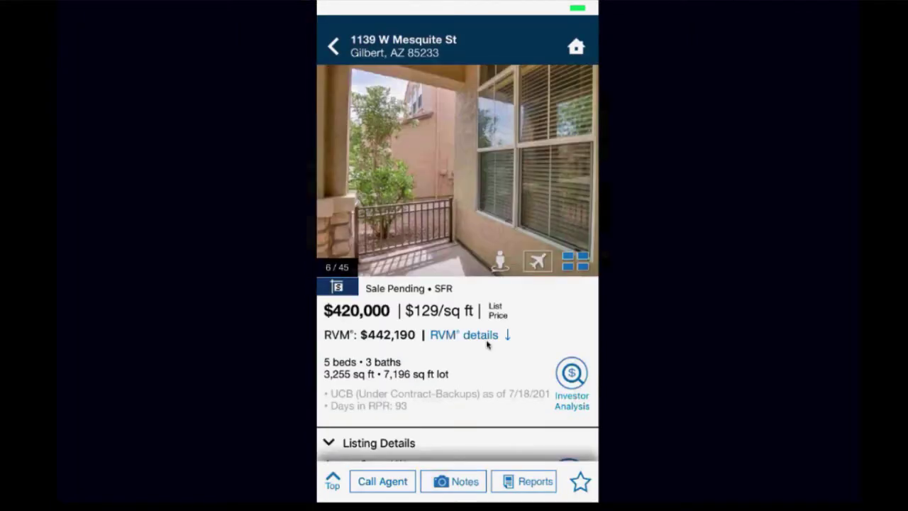
{"action": "scroll", "coordinate": [486, 344], "scroll_direction": "down", "scroll_amount": 5}
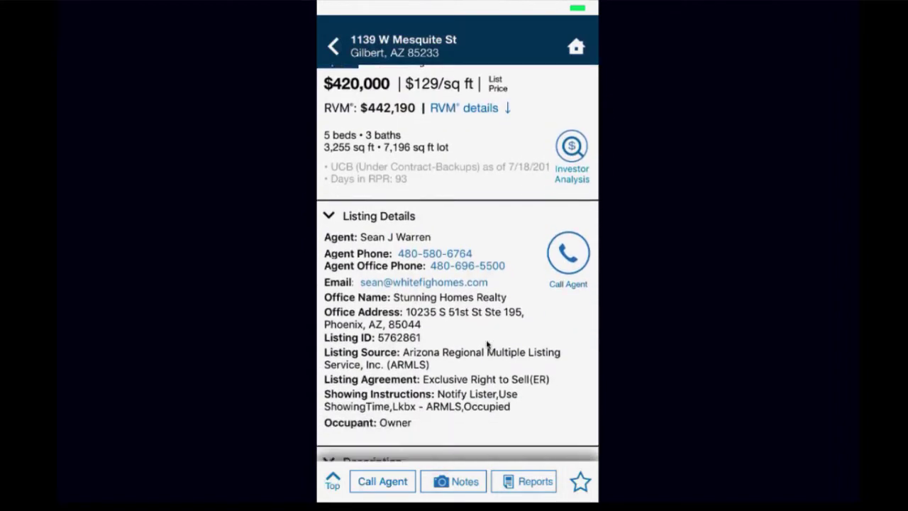
{"action": "scroll", "coordinate": [487, 344], "scroll_direction": "up", "scroll_amount": 1}
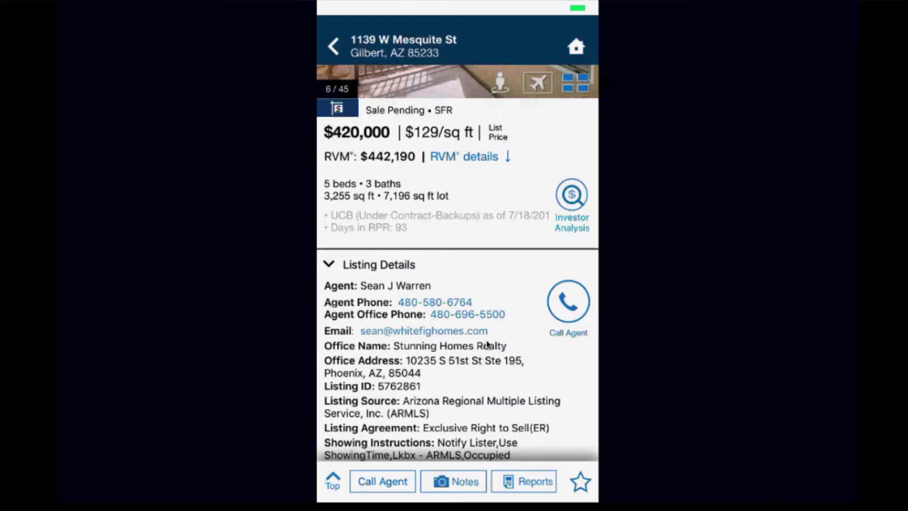
{"action": "scroll", "coordinate": [487, 344], "scroll_direction": "down", "scroll_amount": 4}
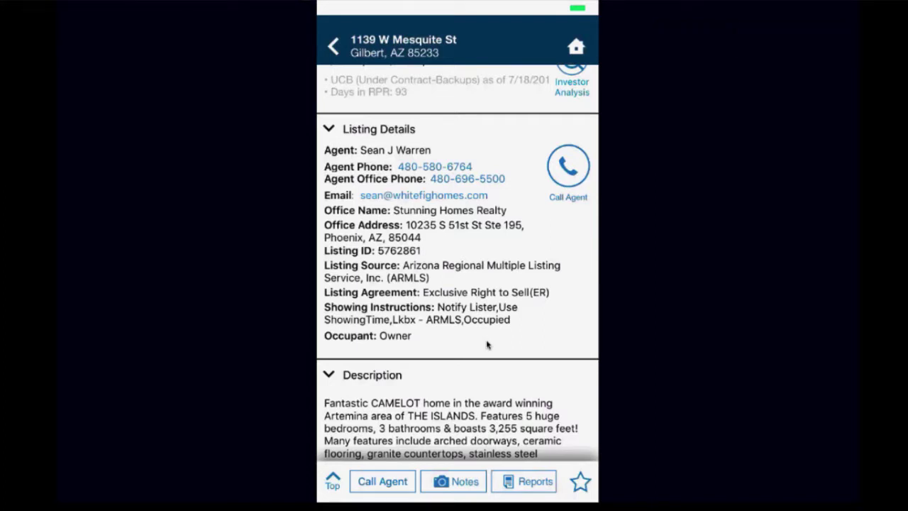
{"action": "scroll", "coordinate": [487, 344], "scroll_direction": "down", "scroll_amount": 6}
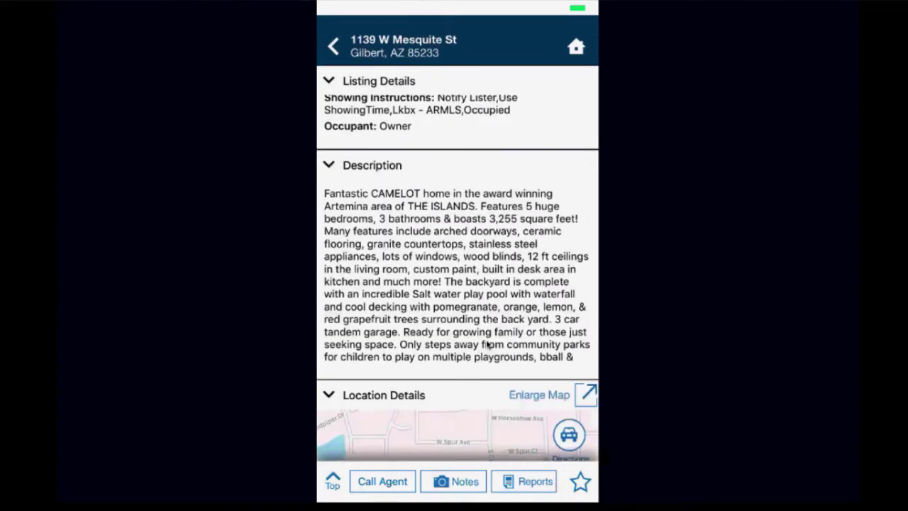
{"action": "scroll", "coordinate": [487, 344], "scroll_direction": "down", "scroll_amount": 6}
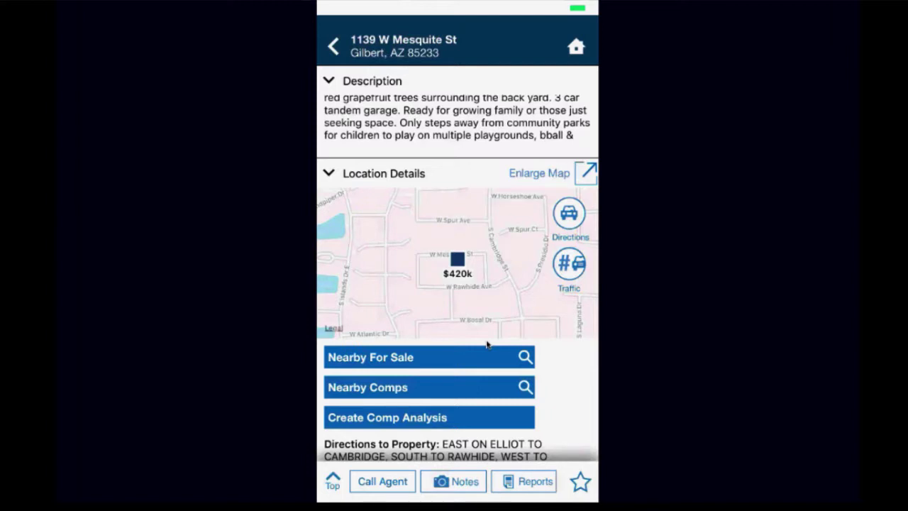
{"action": "scroll", "coordinate": [487, 344], "scroll_direction": "down", "scroll_amount": 2}
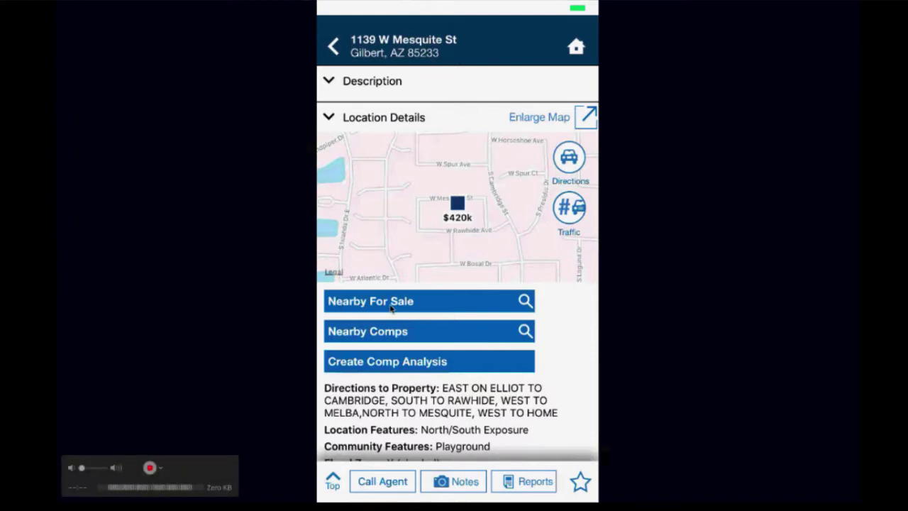
{"action": "left_click", "coordinate": [392, 306]}
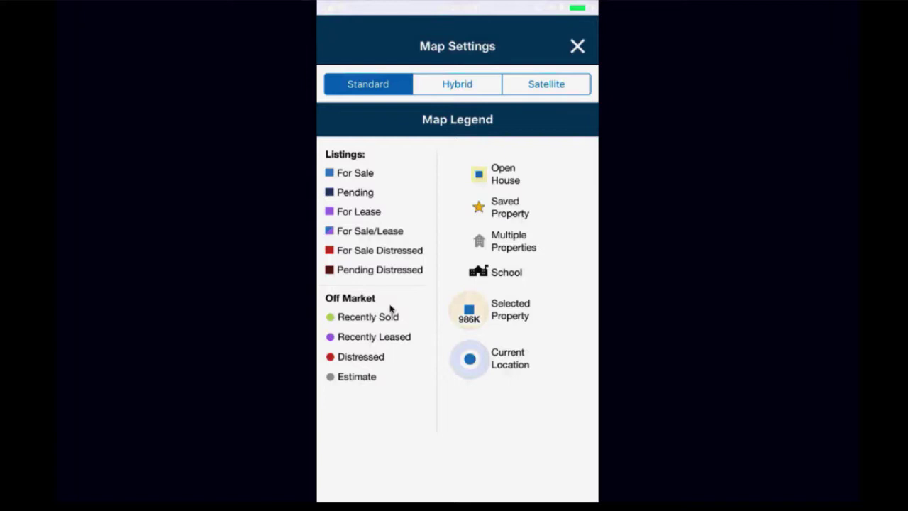
Step: Close Map Settings and bring up the Search Filters for the 0.5 mile nearby search
{"action": "left_click", "coordinate": [577, 46]}
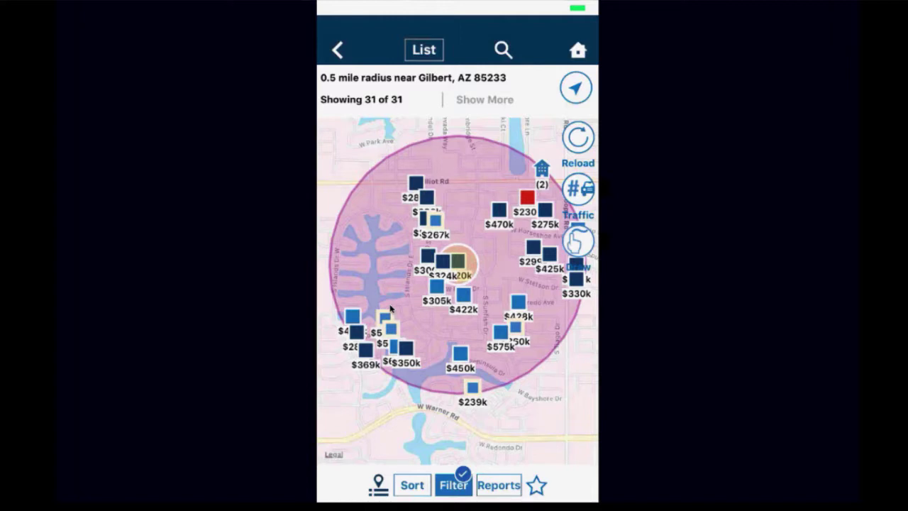
{"action": "left_click", "coordinate": [458, 491]}
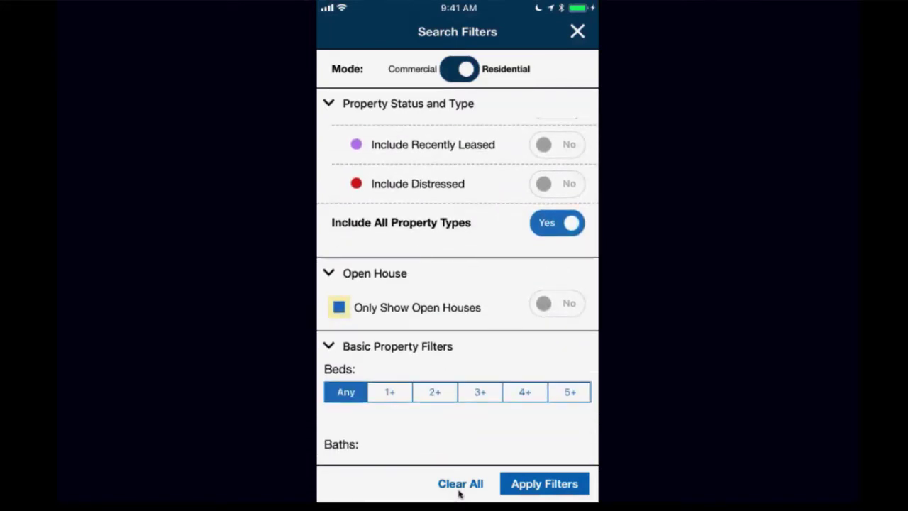
Step: Set Include All Property Types to No so only Single Family homes are searched
{"action": "left_click", "coordinate": [459, 484]}
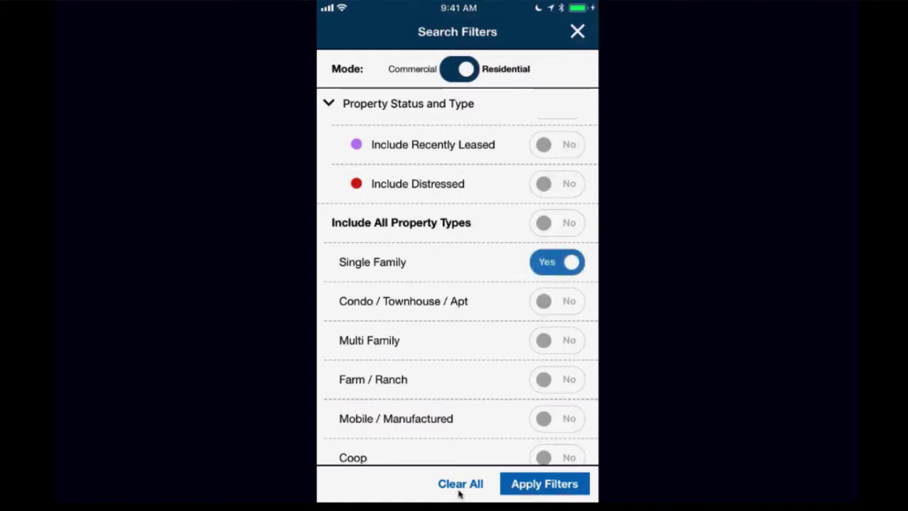
{"action": "scroll", "coordinate": [458, 291], "scroll_direction": "down", "scroll_amount": 10}
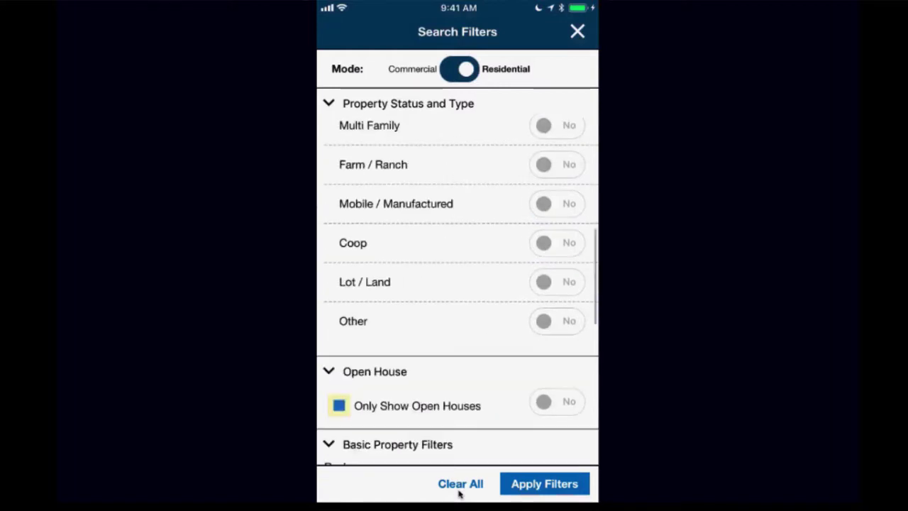
{"action": "scroll", "coordinate": [457, 291], "scroll_direction": "down", "scroll_amount": 5}
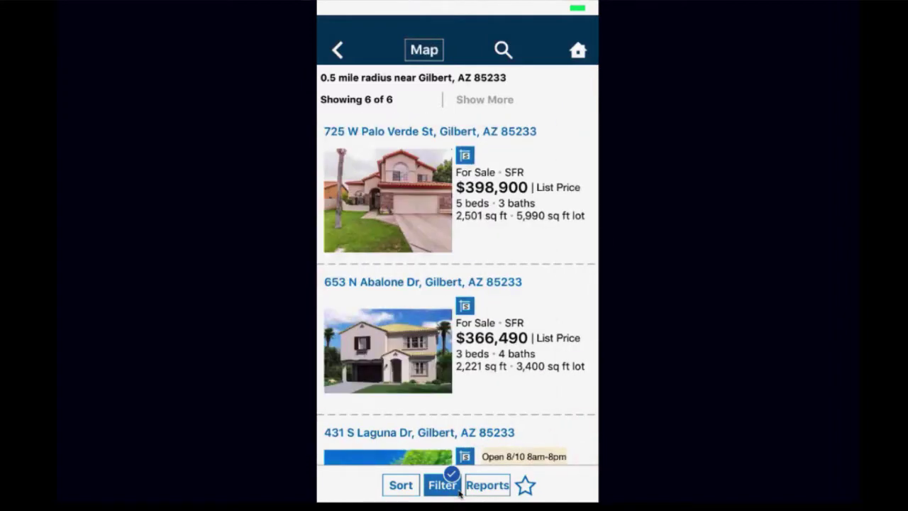
{"action": "scroll", "coordinate": [457, 290], "scroll_direction": "down", "scroll_amount": 3}
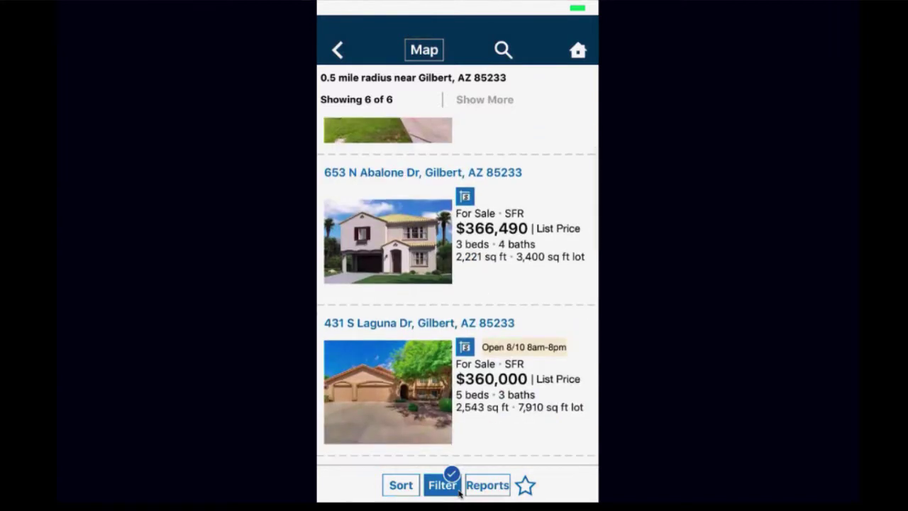
{"action": "scroll", "coordinate": [457, 291], "scroll_direction": "down", "scroll_amount": 3}
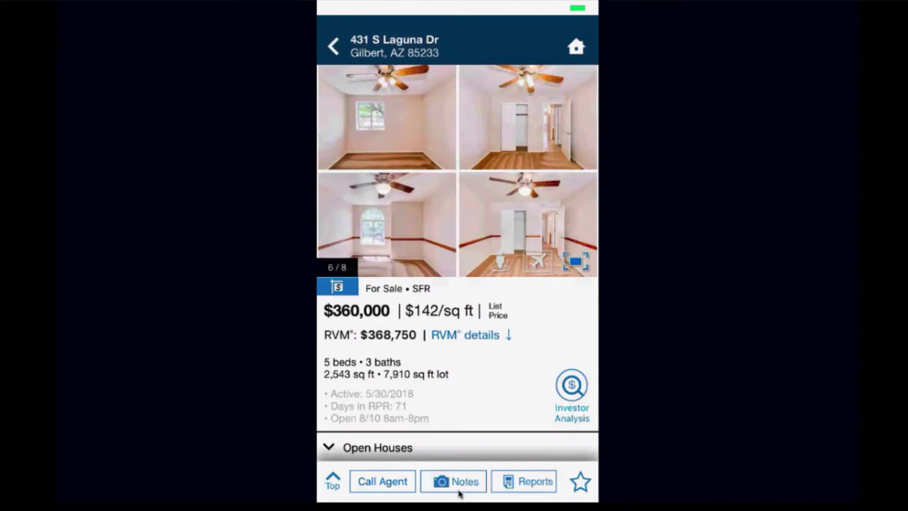
{"action": "scroll", "coordinate": [458, 284], "scroll_direction": "down", "scroll_amount": 2}
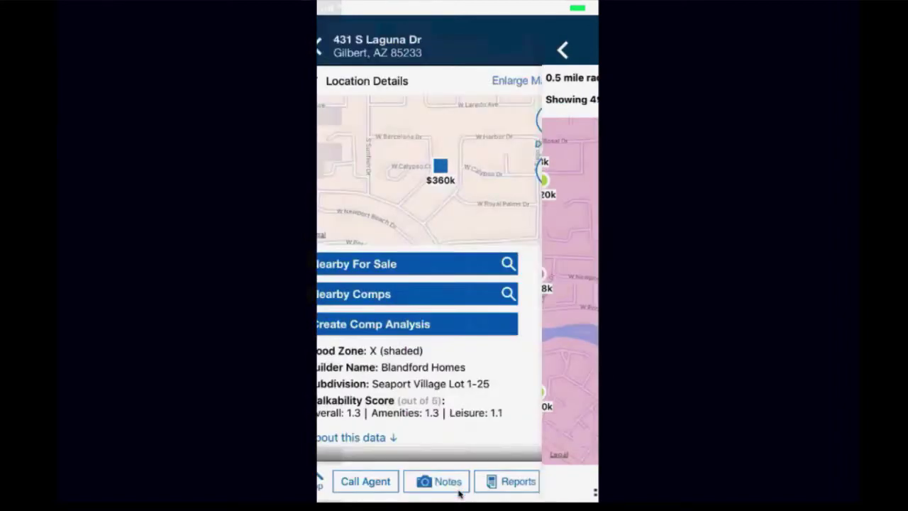
{"action": "scroll", "coordinate": [459, 493], "scroll_direction": "down", "scroll_amount": 5}
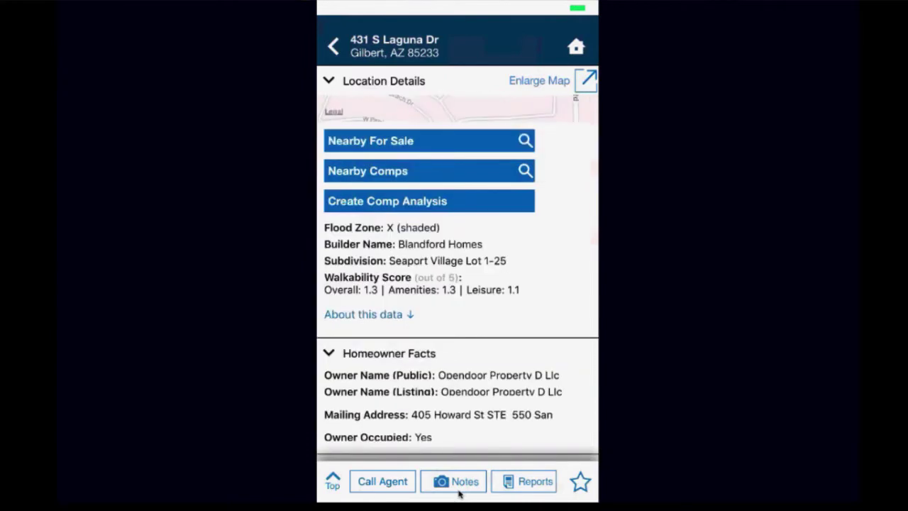
{"action": "scroll", "coordinate": [459, 494], "scroll_direction": "down", "scroll_amount": 3}
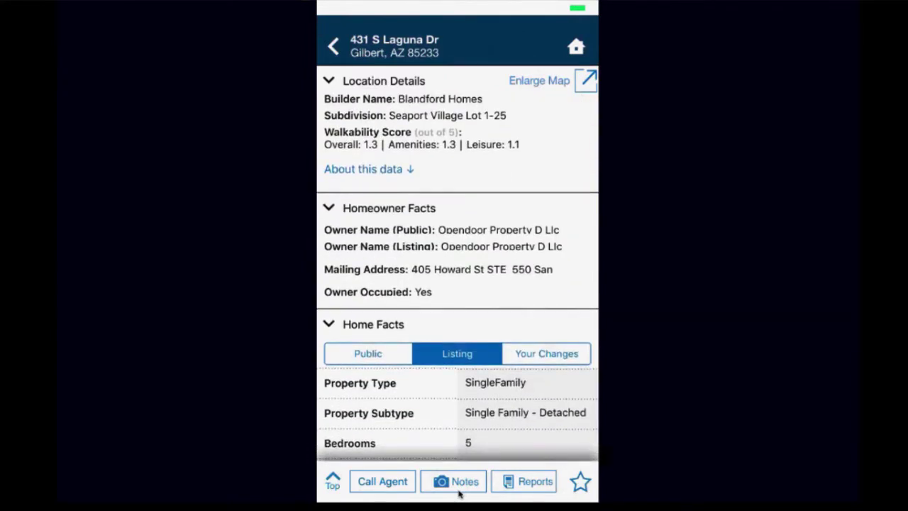
{"action": "scroll", "coordinate": [459, 493], "scroll_direction": "down", "scroll_amount": 2}
{"action": "scroll", "coordinate": [459, 493], "scroll_direction": "down", "scroll_amount": 2}
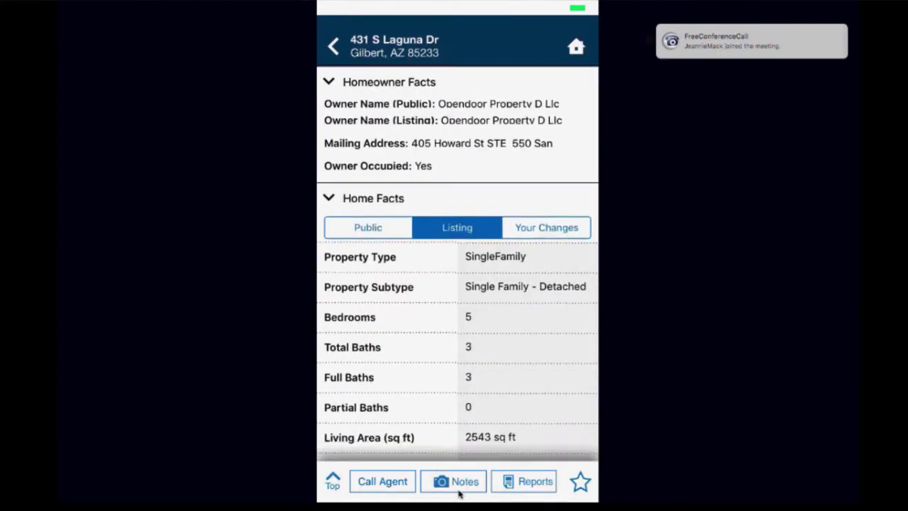
{"action": "scroll", "coordinate": [459, 494], "scroll_direction": "down", "scroll_amount": 3}
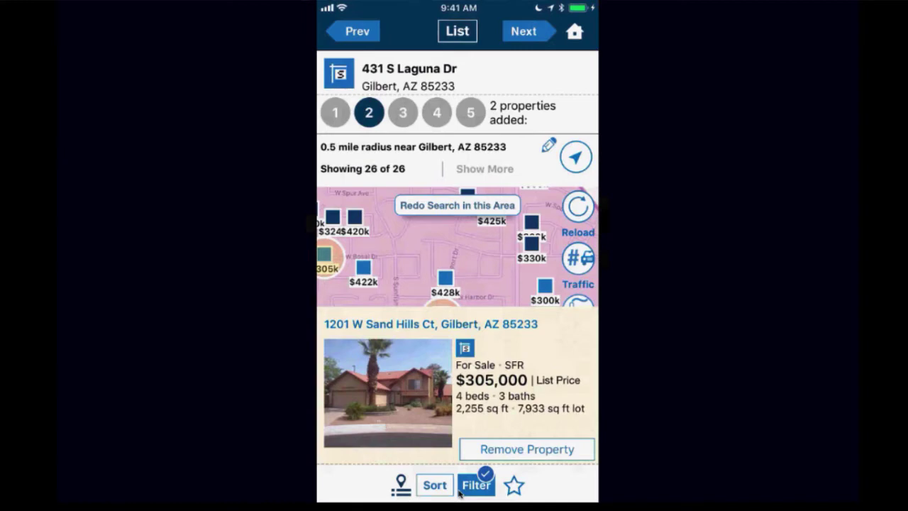
{"action": "left_click", "coordinate": [524, 31]}
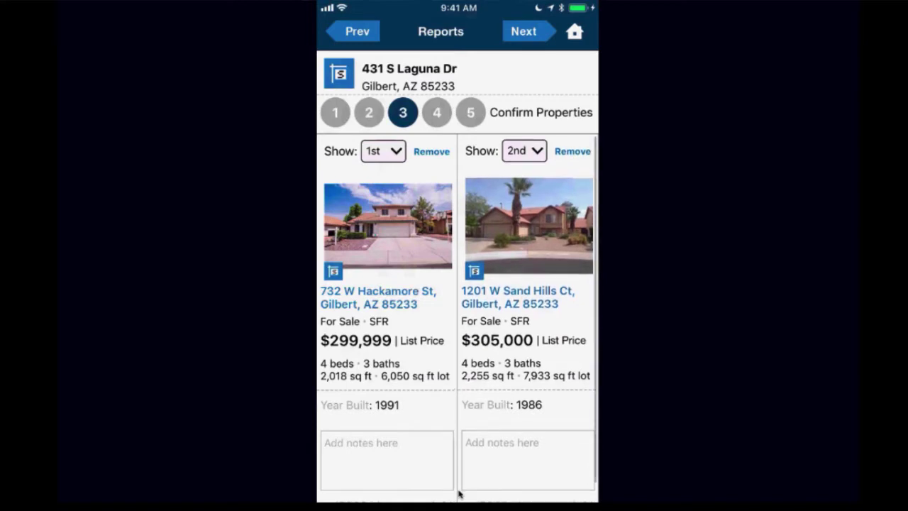
{"action": "scroll", "coordinate": [458, 495], "scroll_direction": "down", "scroll_amount": 1}
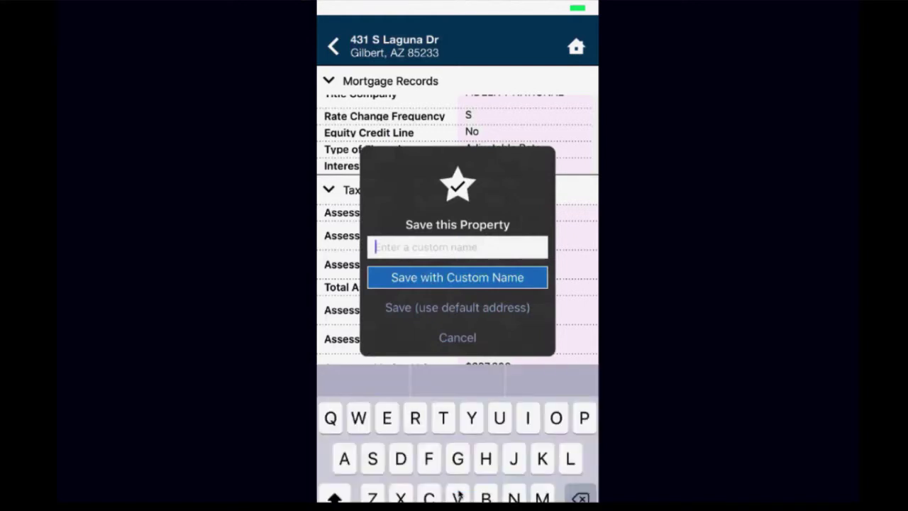
{"action": "type", "text": "Bi"}
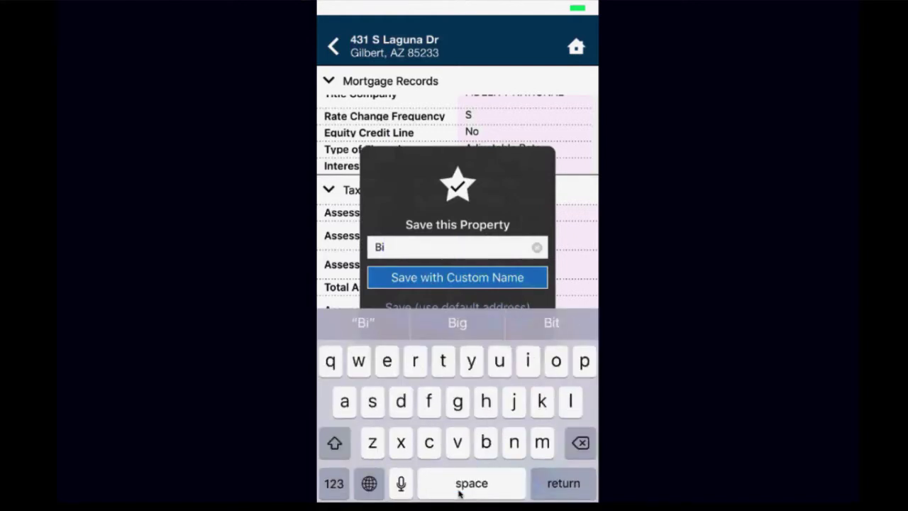
{"action": "key", "text": "BackSpace"}
{"action": "type", "text": "uery"}
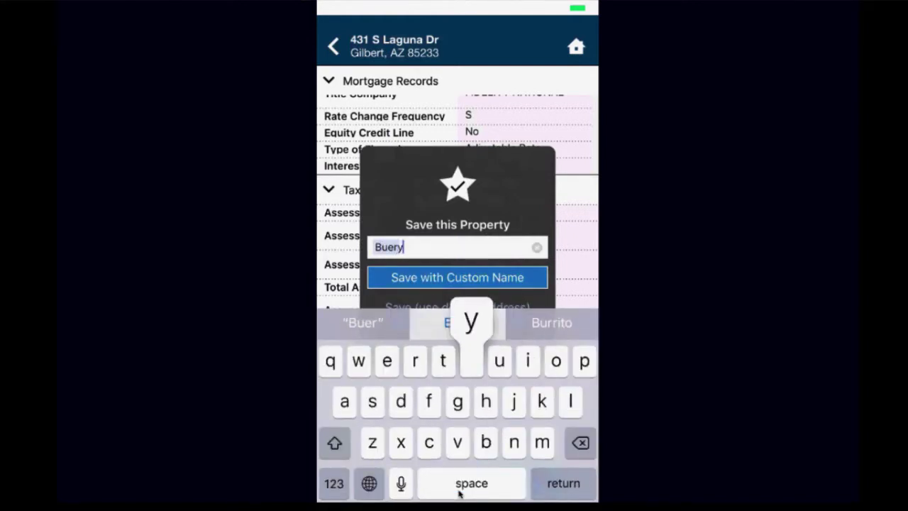
{"action": "key", "text": "BackSpace"}
{"action": "key", "text": "BackSpace"}
{"action": "key", "text": "BackSpace"}
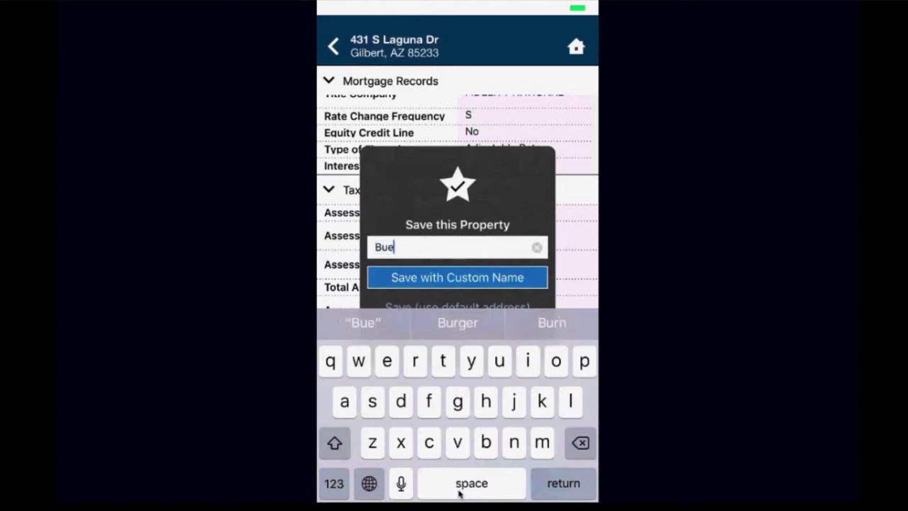
{"action": "type", "text": "y"}
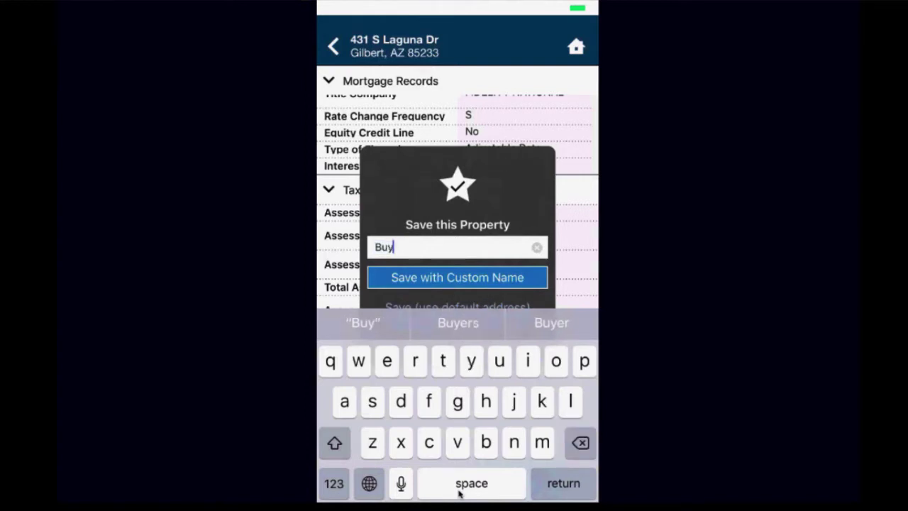
{"action": "type", "text": "ers "}
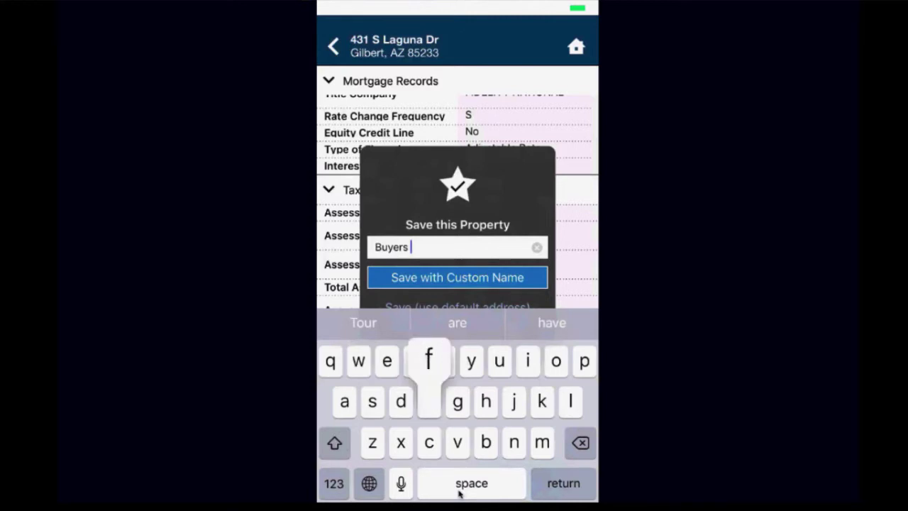
{"action": "type", "text": "fav on Laguna"}
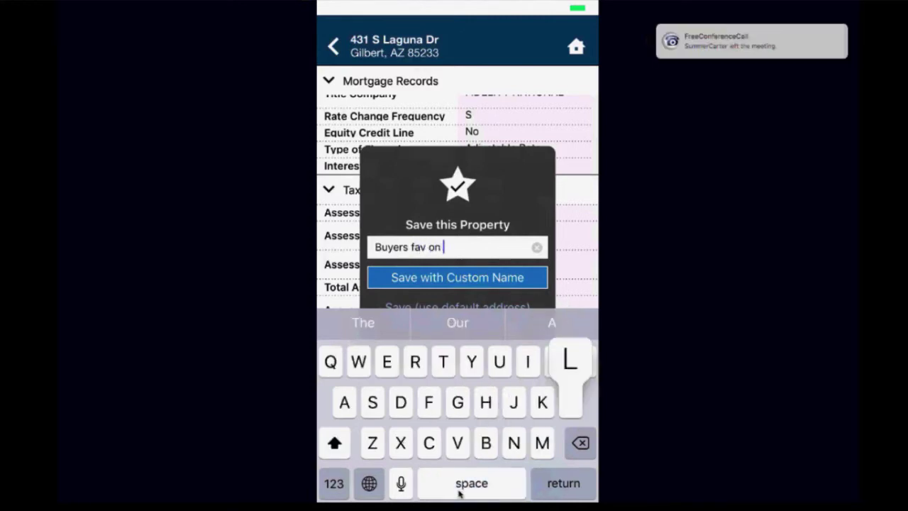
{"action": "key", "text": "Return"}
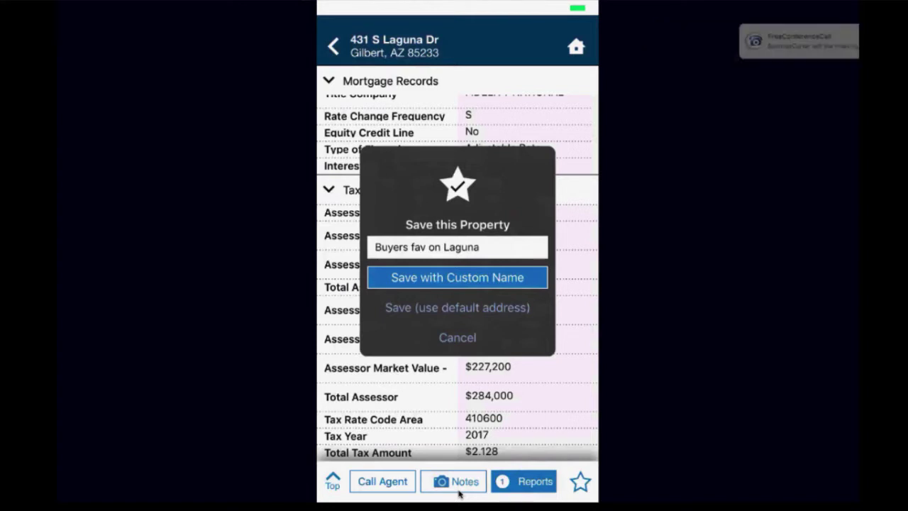
{"action": "key", "text": "Return"}
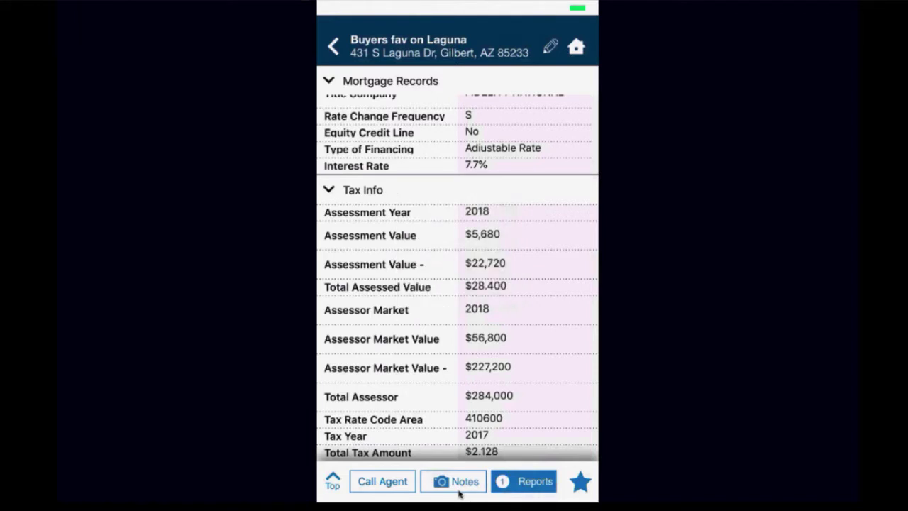
Step: Add and save the note 'Likes the layout' on the property
{"action": "left_click", "coordinate": [458, 490]}
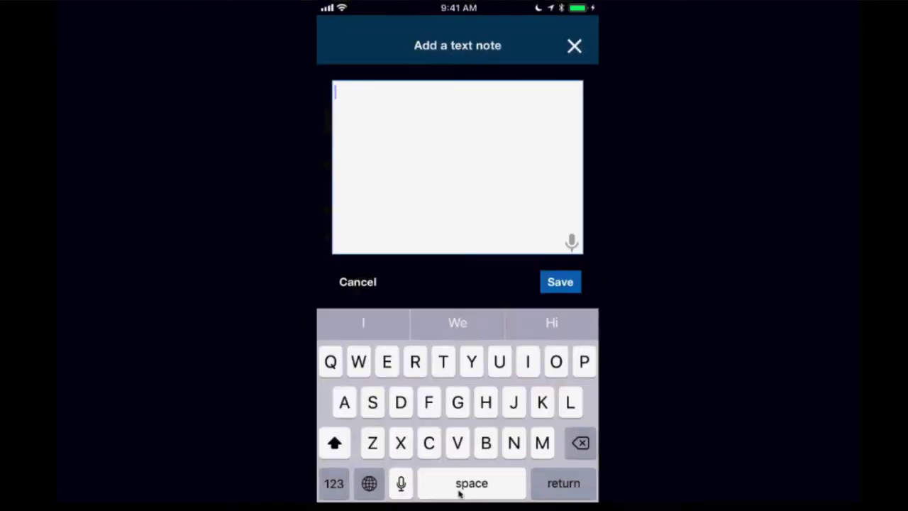
{"action": "type", "text": "Likes th"}
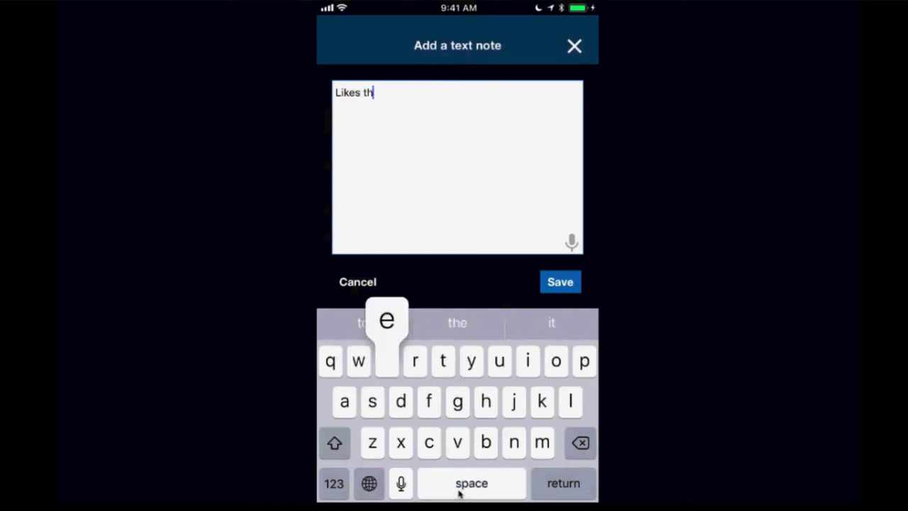
{"action": "type", "text": "e layout"}
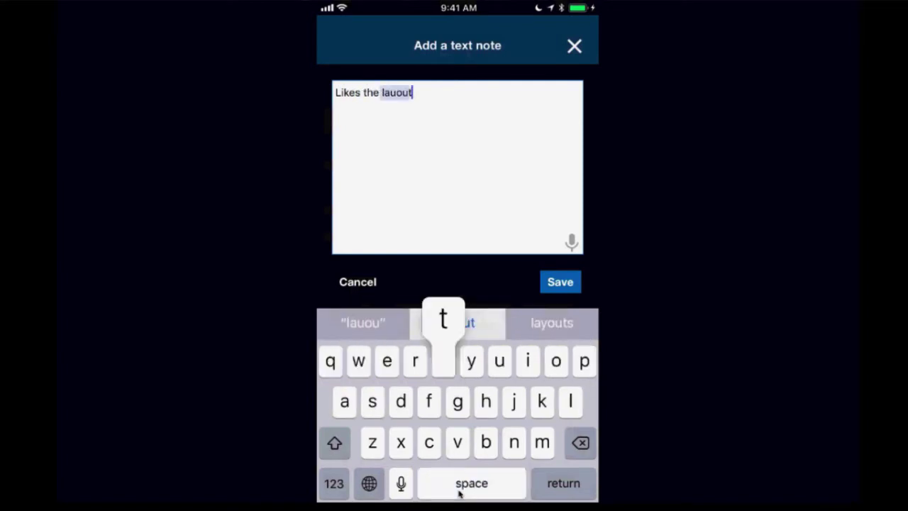
{"action": "left_click", "coordinate": [560, 282]}
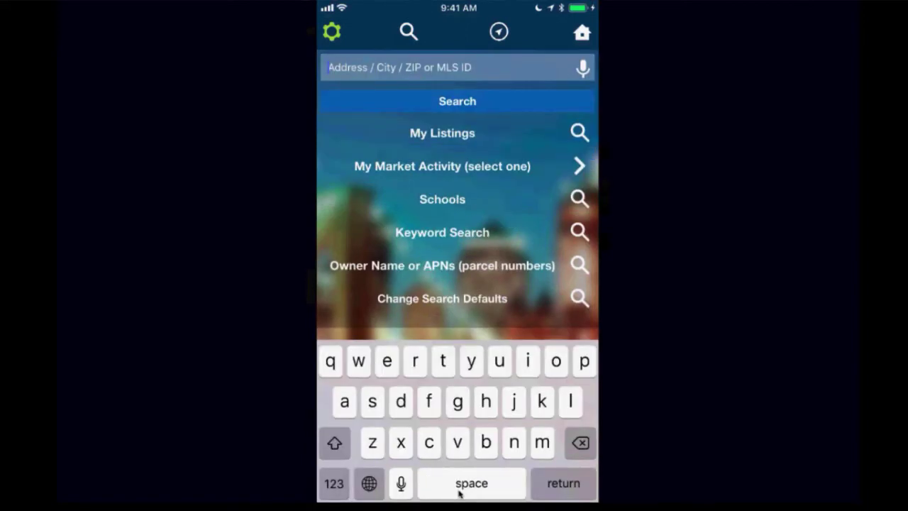
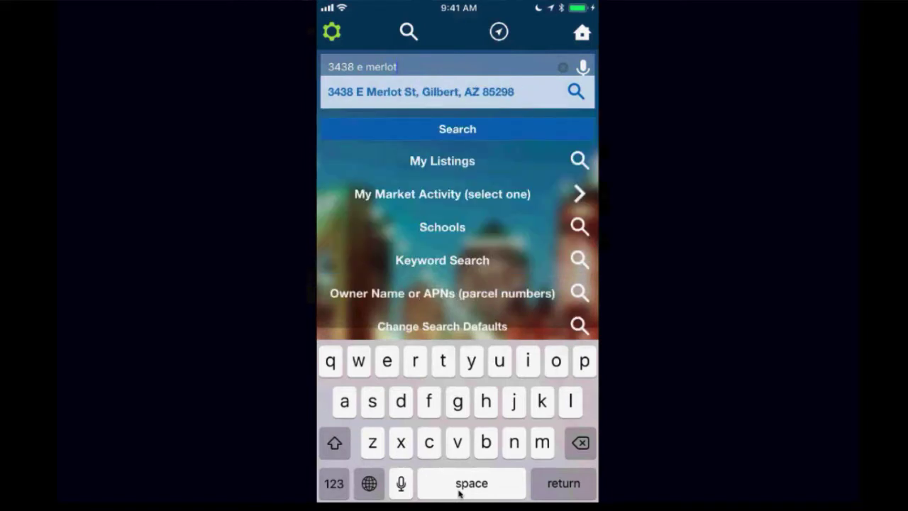
{"action": "key", "text": "Return"}
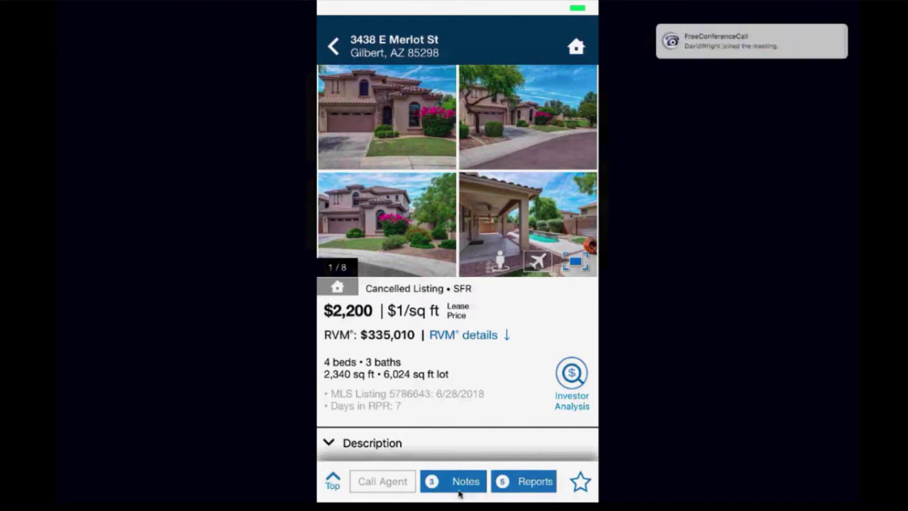
{"action": "scroll", "coordinate": [457, 284], "scroll_direction": "down", "scroll_amount": 3}
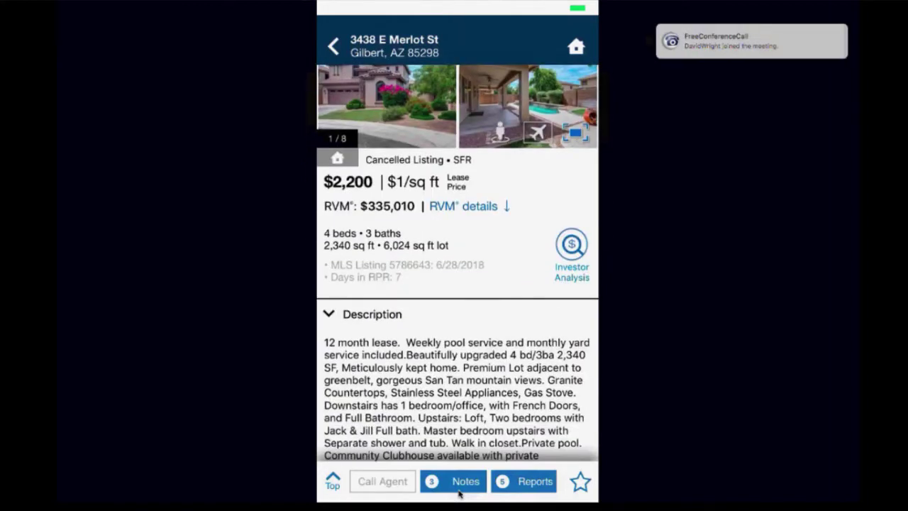
{"action": "scroll", "coordinate": [457, 283], "scroll_direction": "down", "scroll_amount": 2}
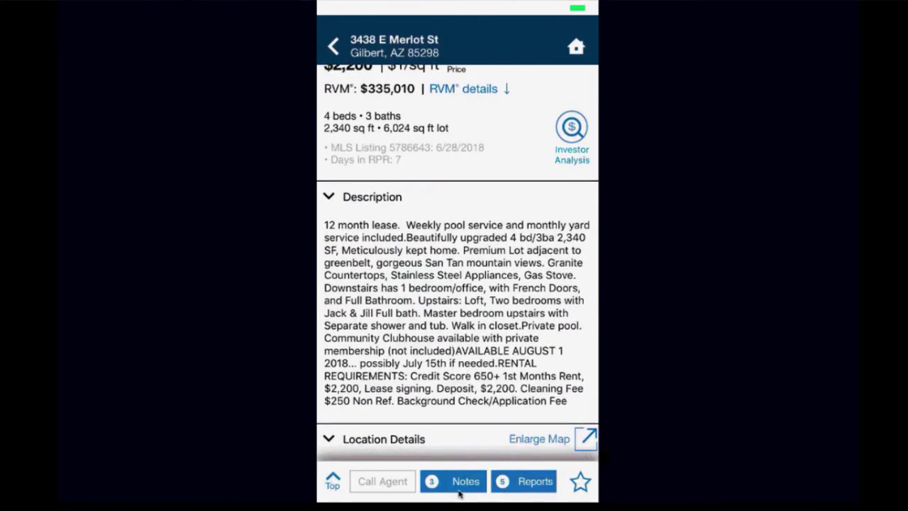
{"action": "scroll", "coordinate": [458, 284], "scroll_direction": "down", "scroll_amount": 2}
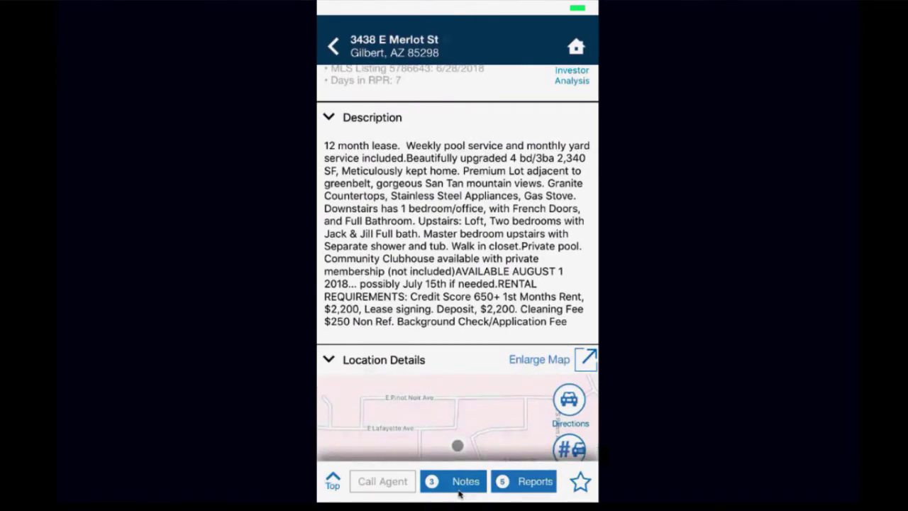
{"action": "scroll", "coordinate": [458, 284], "scroll_direction": "down", "scroll_amount": 3}
{"action": "scroll", "coordinate": [457, 283], "scroll_direction": "down", "scroll_amount": 2}
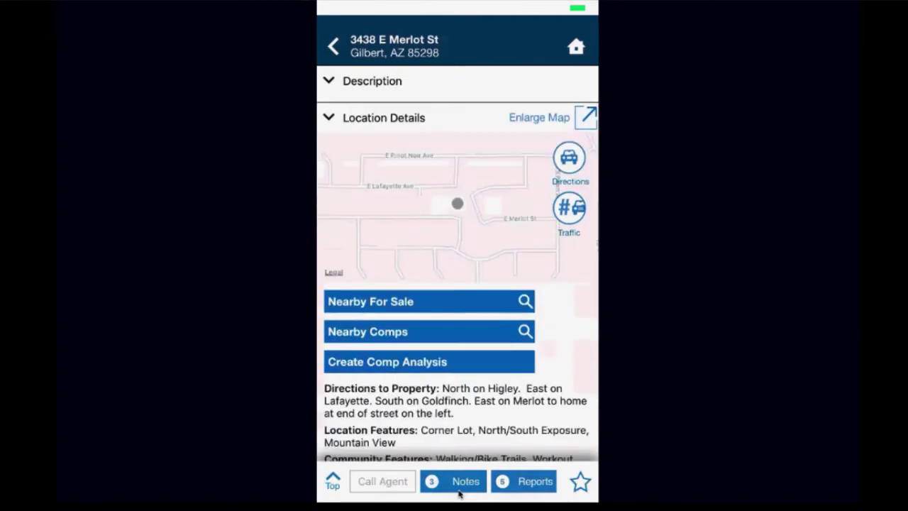
{"action": "scroll", "coordinate": [458, 283], "scroll_direction": "down", "scroll_amount": 2}
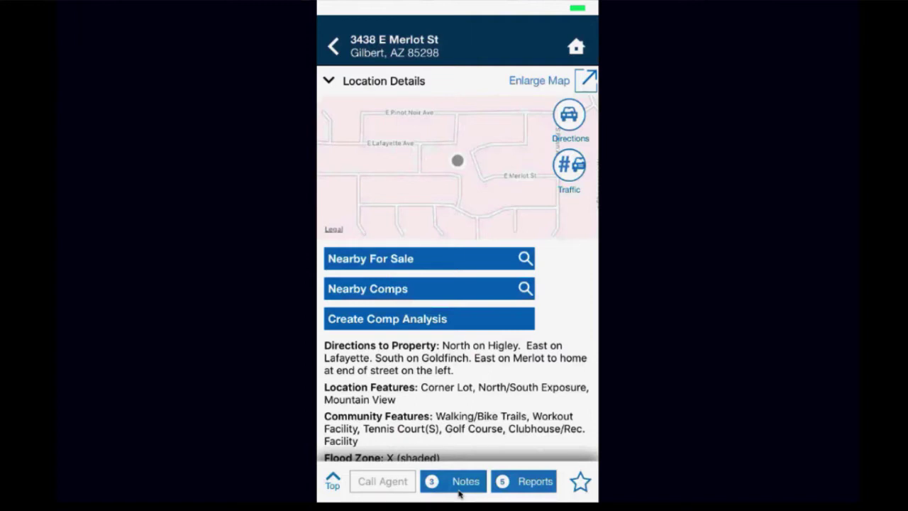
{"action": "left_click", "coordinate": [458, 491]}
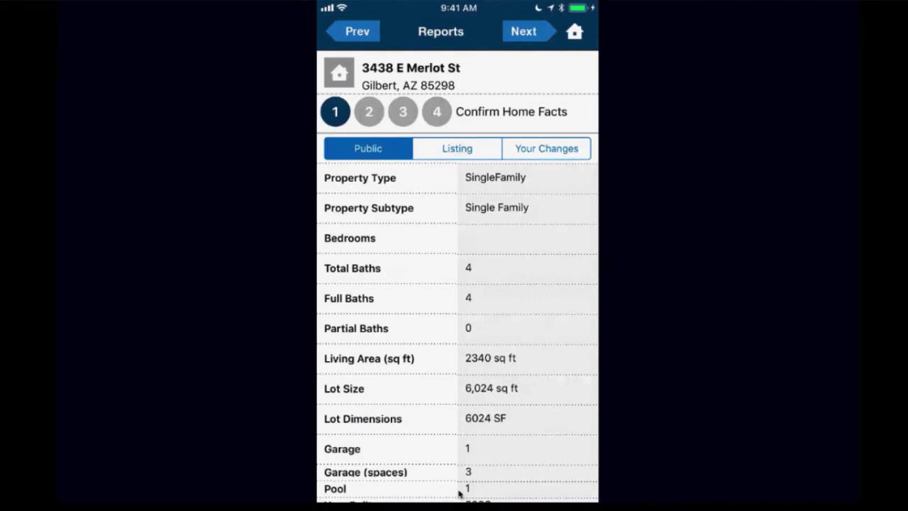
{"action": "scroll", "coordinate": [459, 493], "scroll_direction": "down", "scroll_amount": 3}
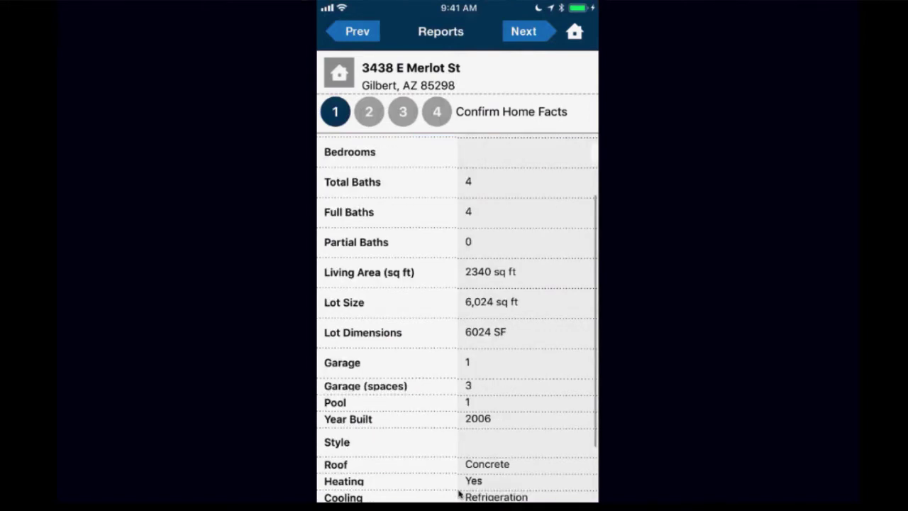
{"action": "scroll", "coordinate": [459, 493], "scroll_direction": "up", "scroll_amount": 3}
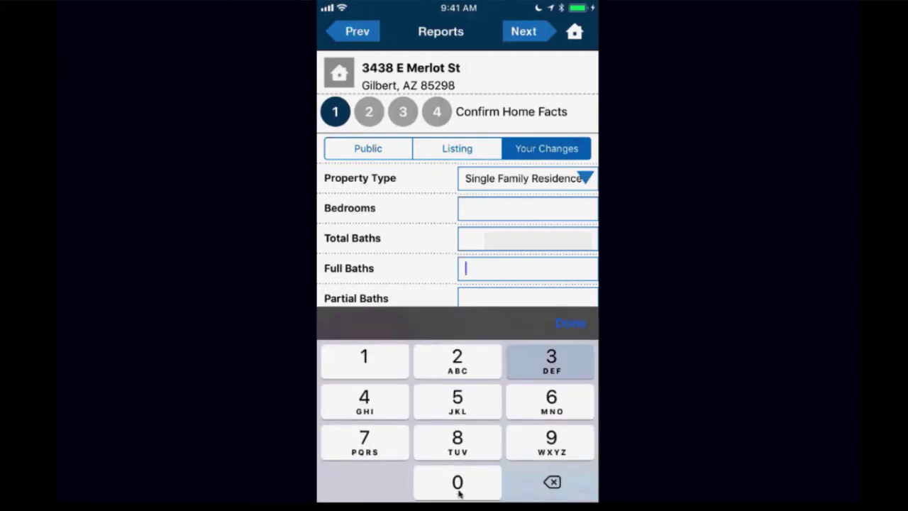
Step: Enter 3 for Full Baths and Total Baths, save, and continue to the comps step
{"action": "type", "text": "3"}
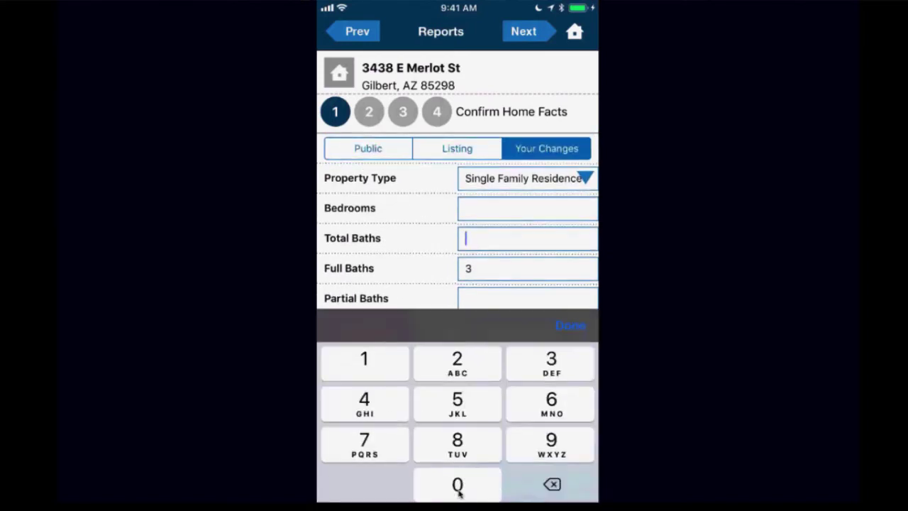
{"action": "type", "text": "3"}
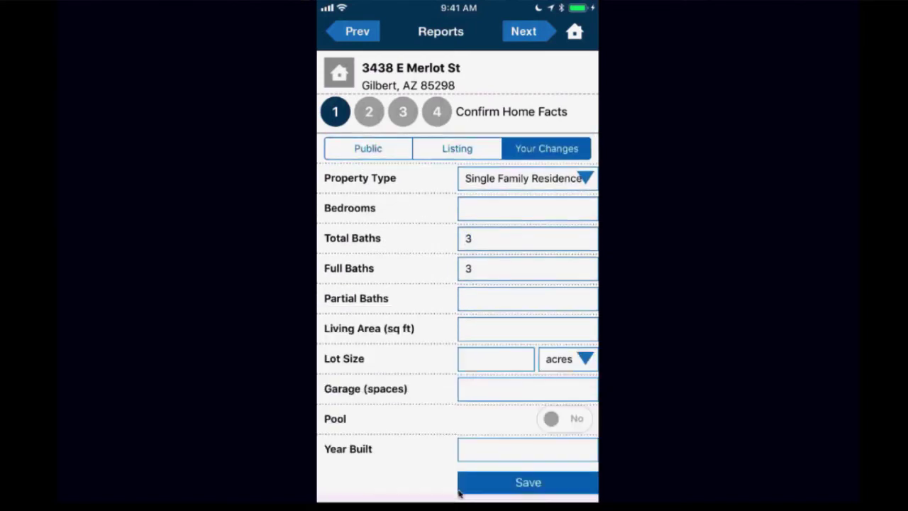
{"action": "left_click", "coordinate": [459, 491]}
{"action": "left_click", "coordinate": [459, 492]}
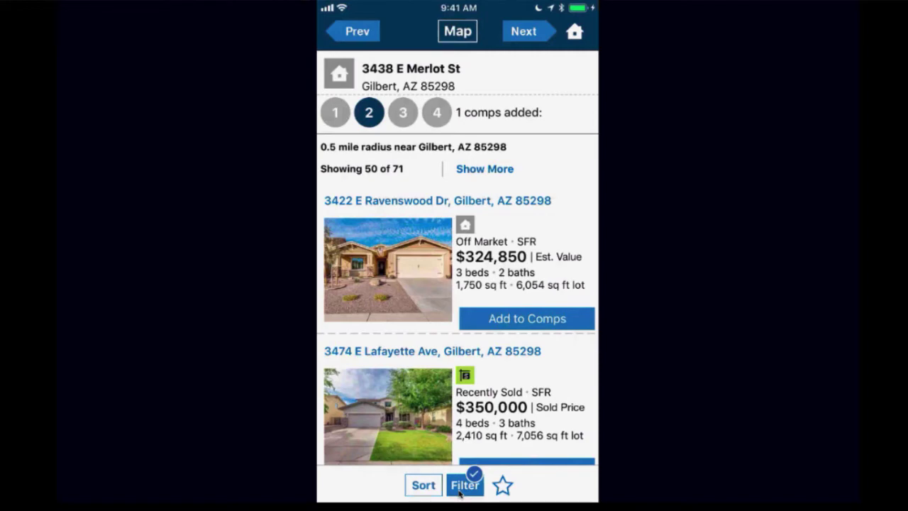
{"action": "scroll", "coordinate": [460, 493], "scroll_direction": "down", "scroll_amount": 2}
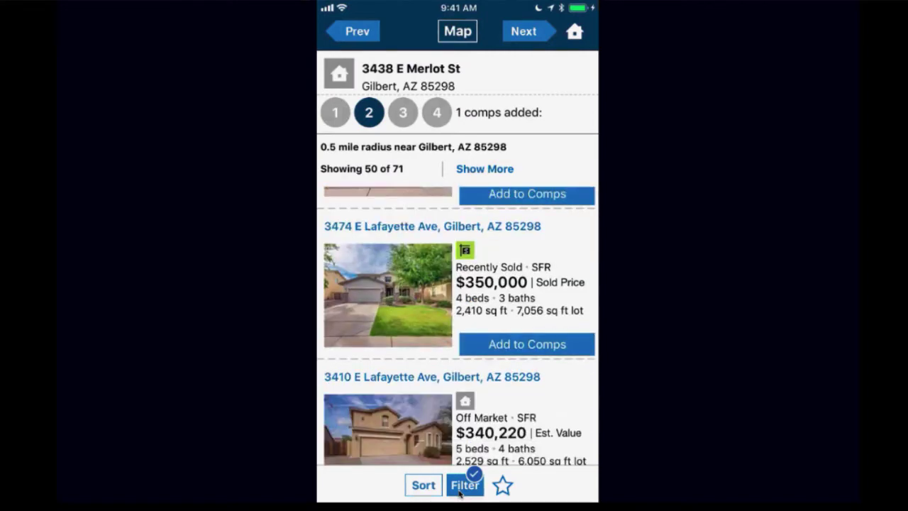
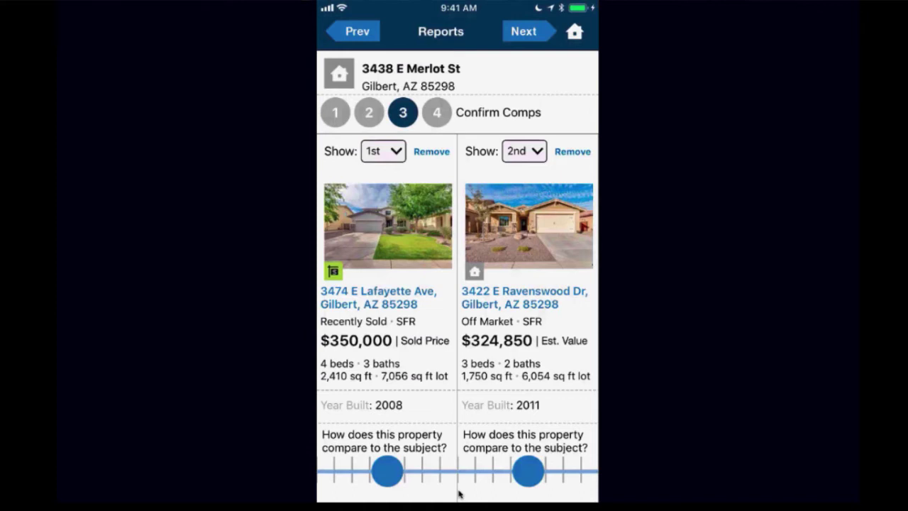
Step: Rate both comps one step worse than the subject property
{"action": "scroll", "coordinate": [458, 495], "scroll_direction": "down", "scroll_amount": 2}
{"action": "mouse_move", "coordinate": [386, 471]}
{"action": "left_mouse_down"}
{"action": "mouse_move", "coordinate": [359, 471]}
{"action": "mouse_move", "coordinate": [415, 471]}
{"action": "mouse_move", "coordinate": [387, 471]}
{"action": "left_mouse_up"}
{"action": "left_click_drag", "start_coordinate": [528, 472], "coordinate": [500, 471]}
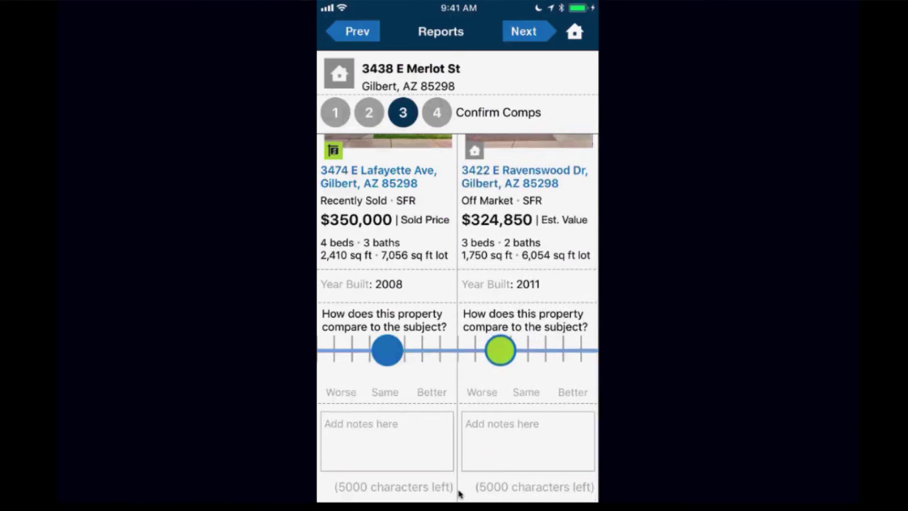
Step: Add the note 'Notes' to the second comp
{"action": "left_click", "coordinate": [528, 440]}
{"action": "type", "text": "Not"}
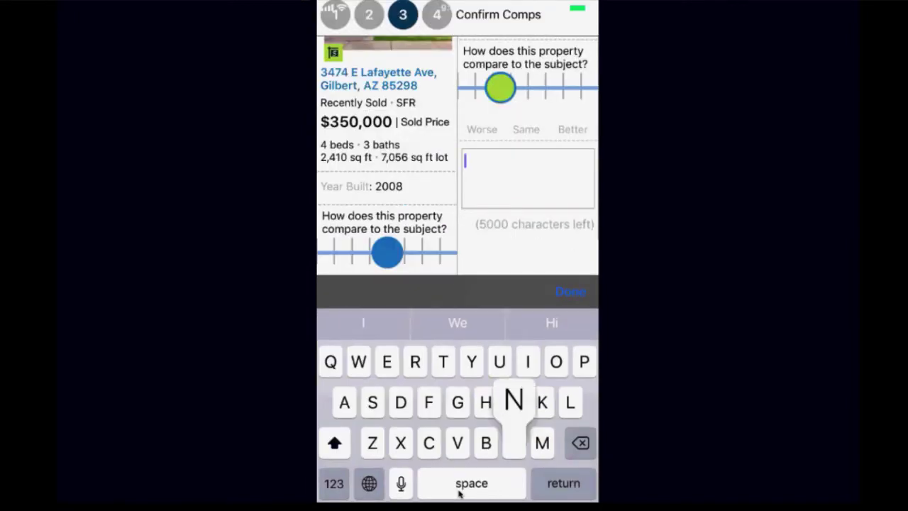
{"action": "type", "text": "es"}
{"action": "left_click", "coordinate": [570, 291]}
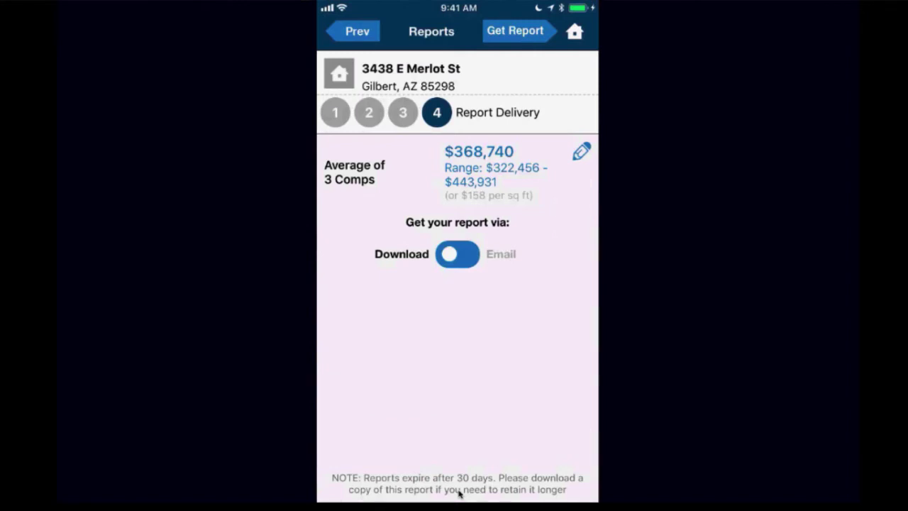
{"action": "left_click", "coordinate": [459, 488]}
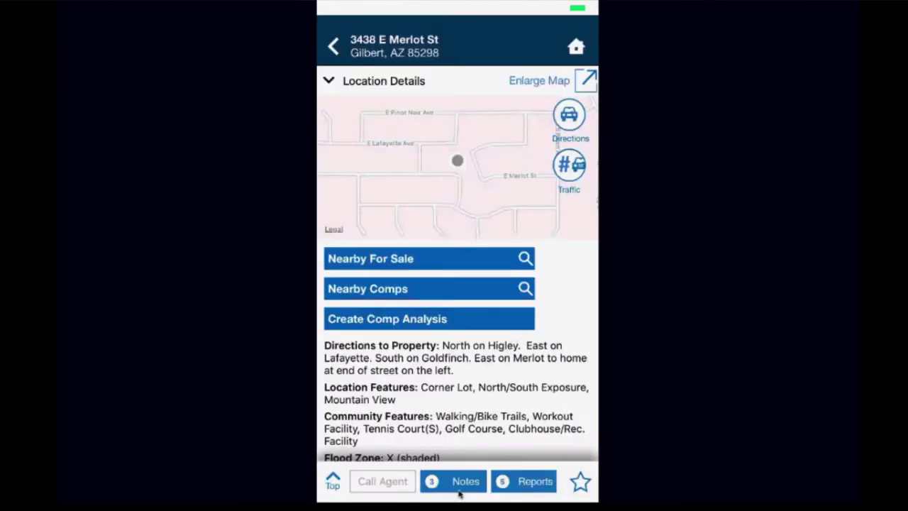
{"action": "scroll", "coordinate": [459, 494], "scroll_direction": "down", "scroll_amount": 10}
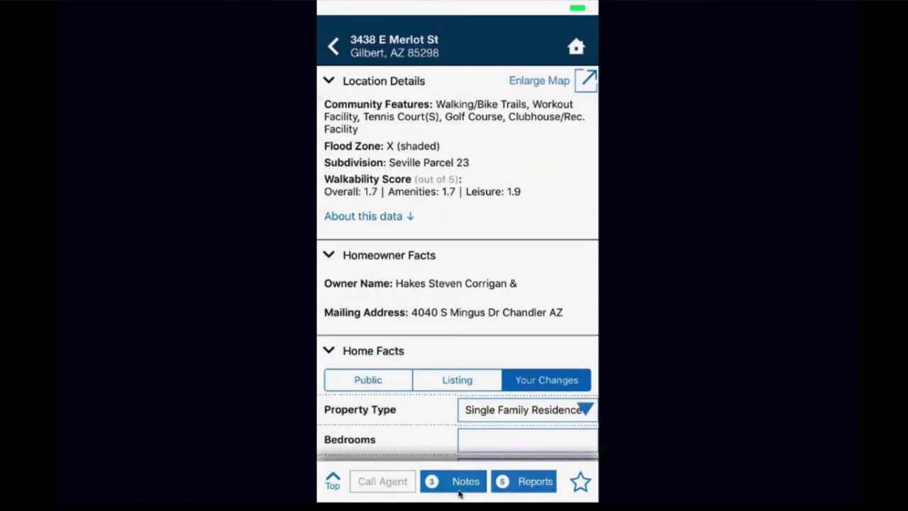
{"action": "scroll", "coordinate": [459, 495], "scroll_direction": "down", "scroll_amount": 5}
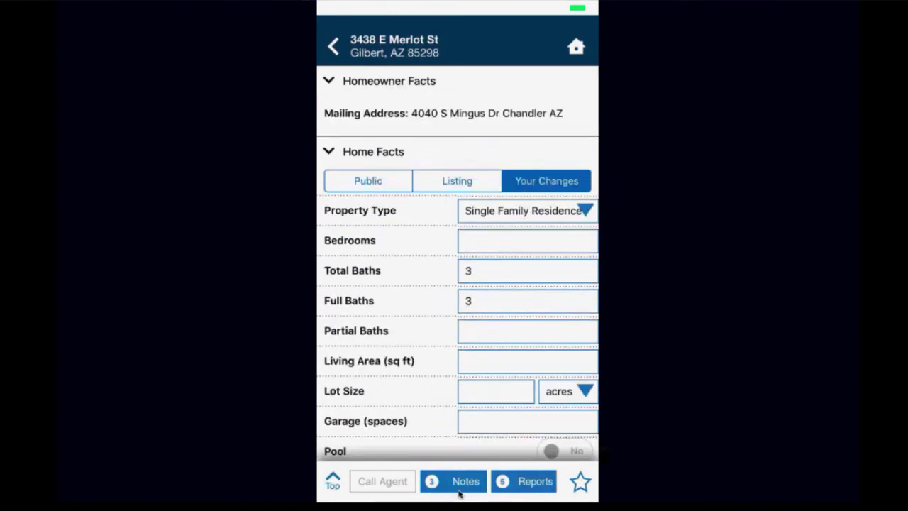
{"action": "scroll", "coordinate": [458, 494], "scroll_direction": "down", "scroll_amount": 8}
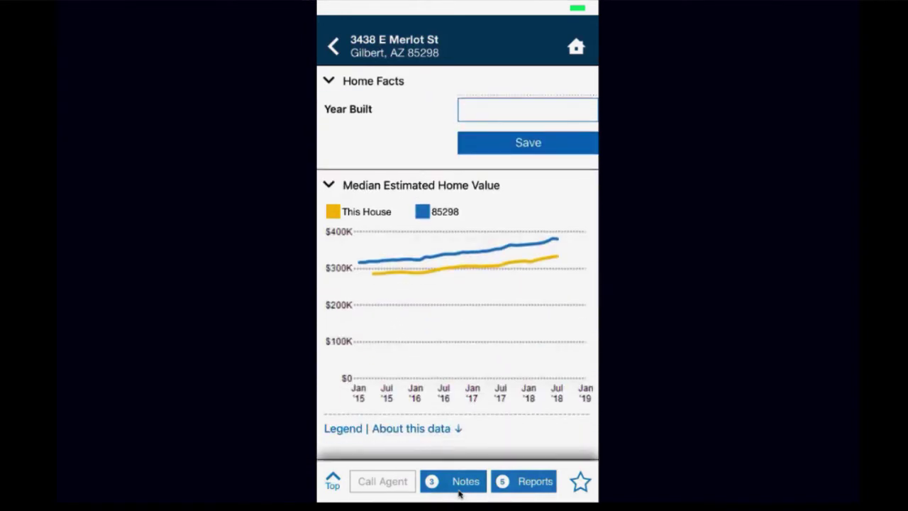
{"action": "scroll", "coordinate": [459, 494], "scroll_direction": "down", "scroll_amount": 5}
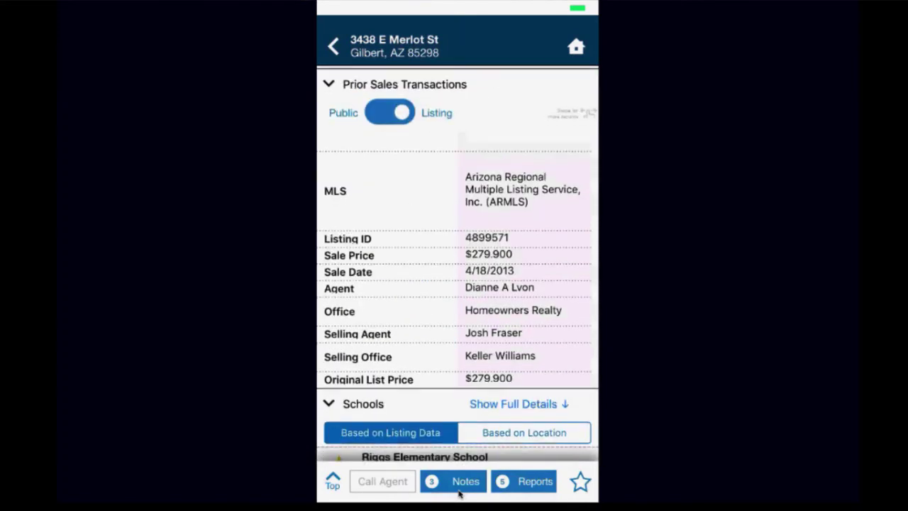
{"action": "scroll", "coordinate": [459, 494], "scroll_direction": "down", "scroll_amount": 5}
{"action": "scroll", "coordinate": [459, 495], "scroll_direction": "down", "scroll_amount": 4}
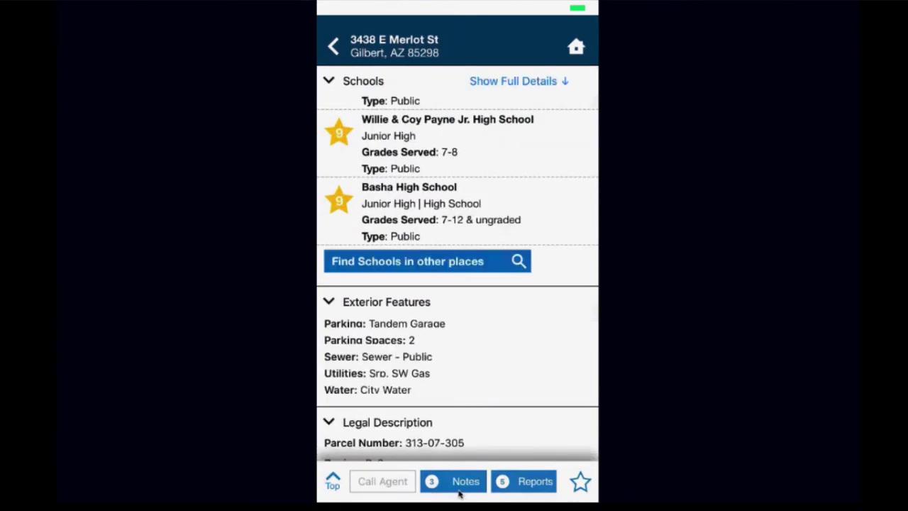
{"action": "scroll", "coordinate": [459, 495], "scroll_direction": "down", "scroll_amount": 10}
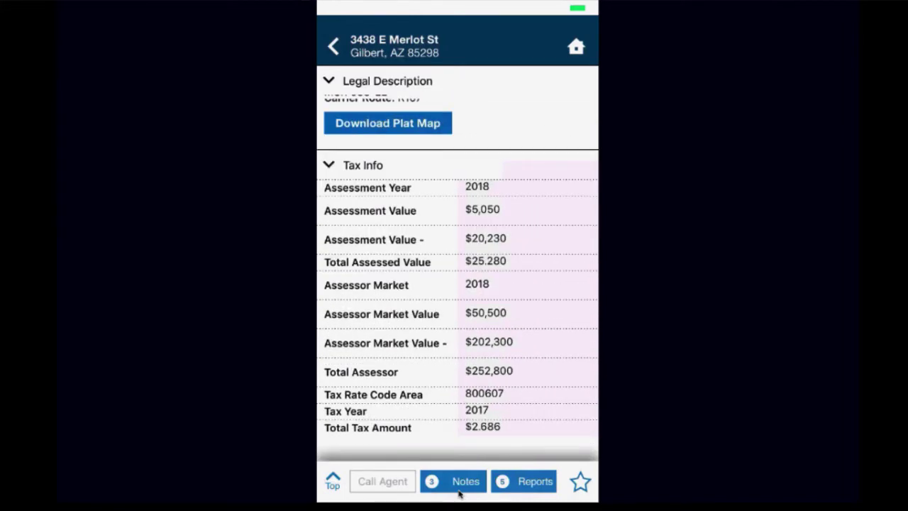
{"action": "scroll", "coordinate": [458, 495], "scroll_direction": "up", "scroll_amount": 15}
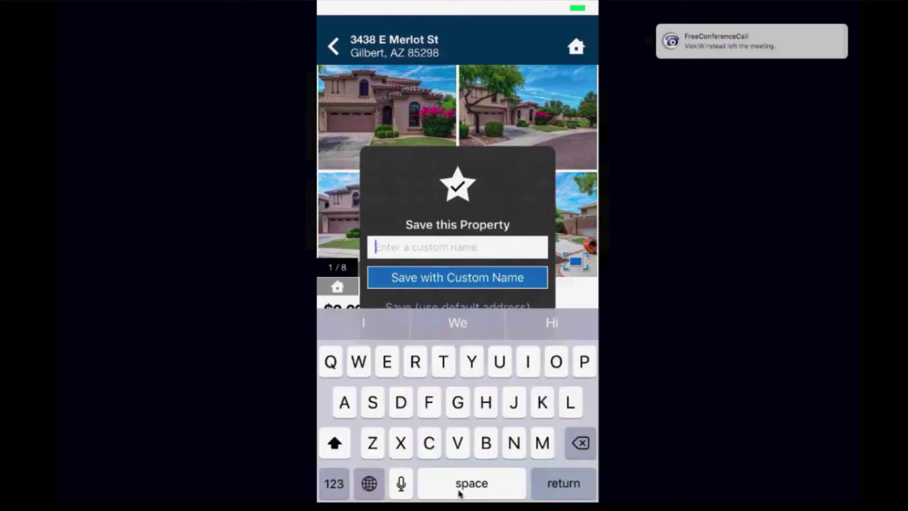
{"action": "type", "text": "Lo "}
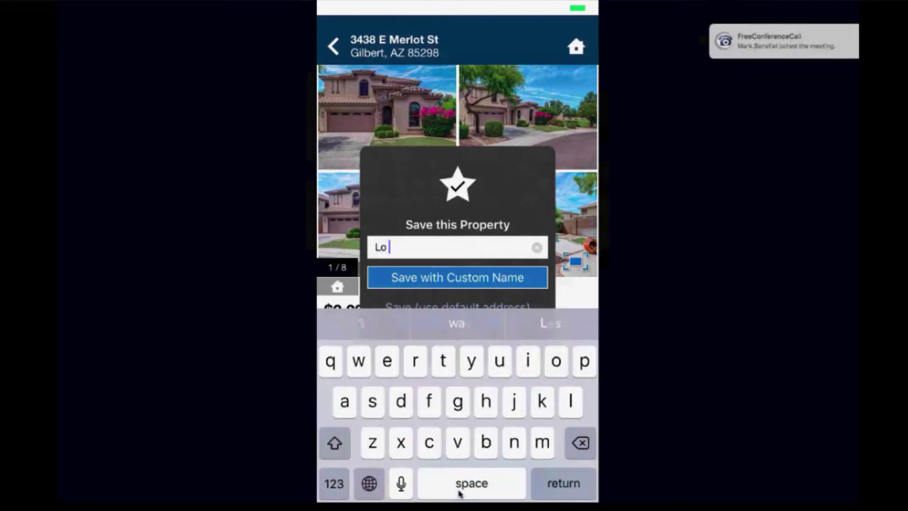
{"action": "type", "text": "on merlot"}
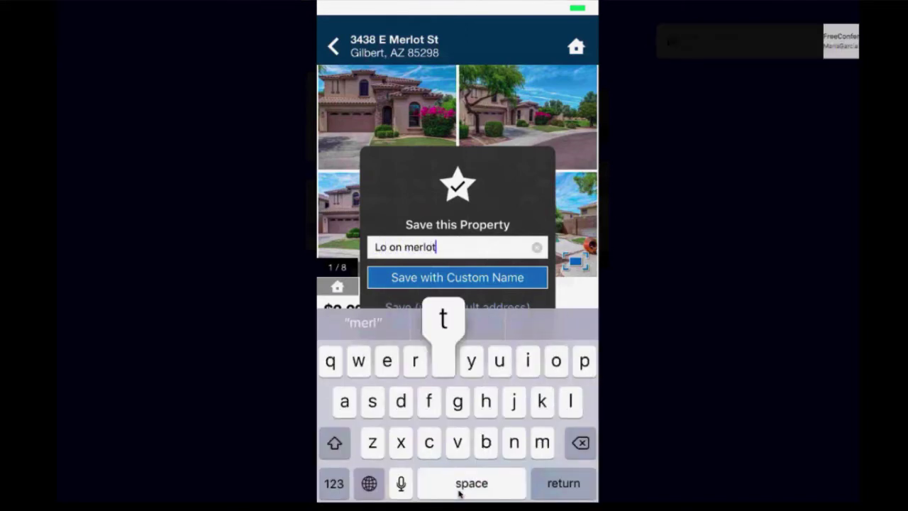
{"action": "key", "text": "Return"}
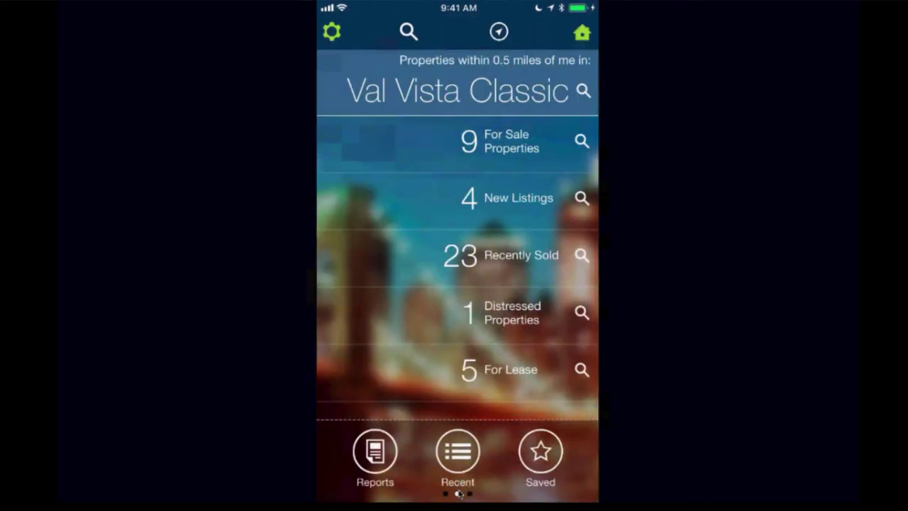
Step: Show Recent activity and scroll the Properties list toward Lo on merlot
{"action": "left_click", "coordinate": [459, 491]}
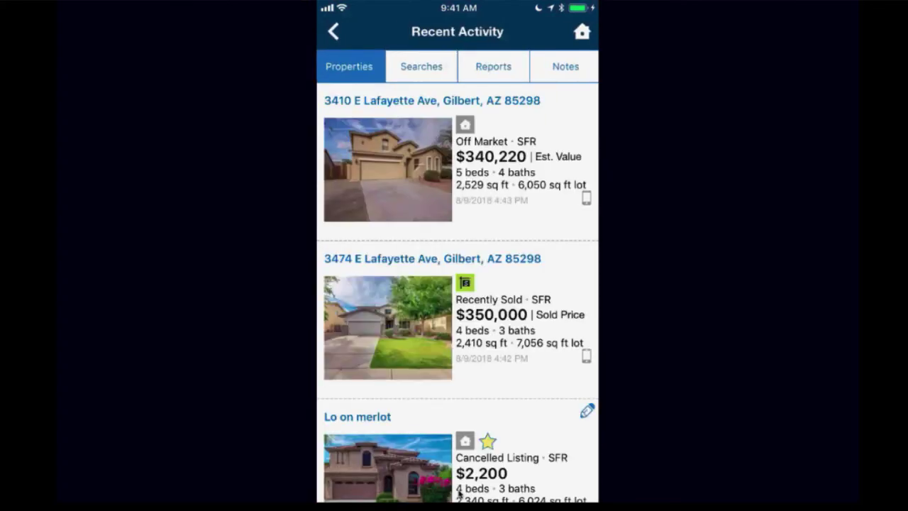
{"action": "scroll", "coordinate": [458, 494], "scroll_direction": "down", "scroll_amount": 6}
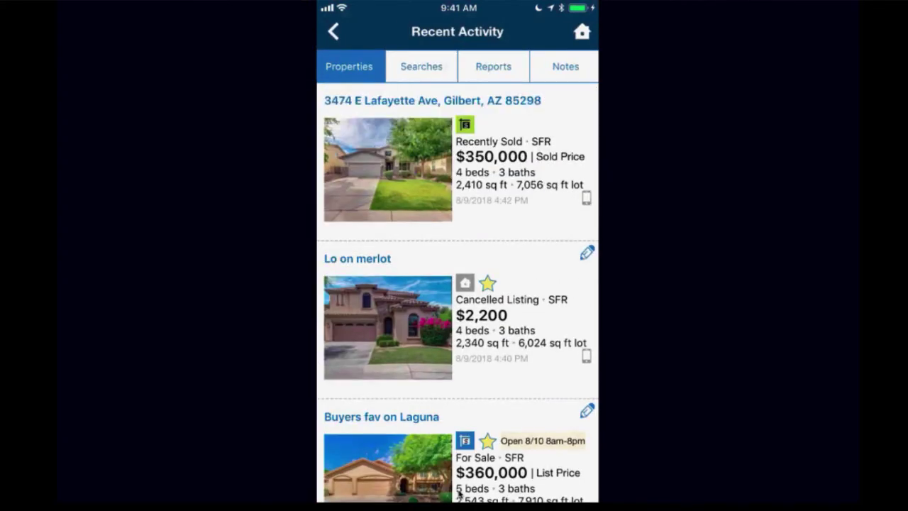
{"action": "scroll", "coordinate": [458, 495], "scroll_direction": "down", "scroll_amount": 6}
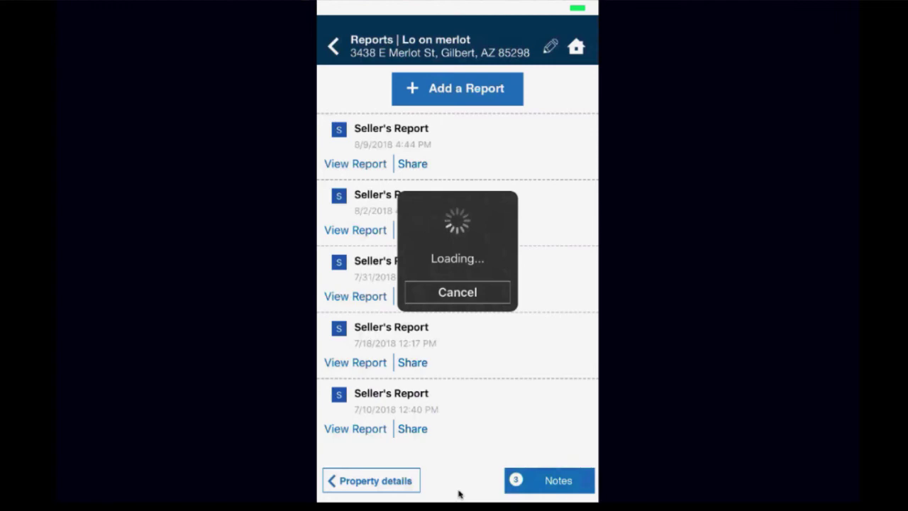
Step: Scroll through the Seller's Report to review the $368,740 comp analysis
{"action": "scroll", "coordinate": [457, 277], "scroll_direction": "down", "scroll_amount": 10}
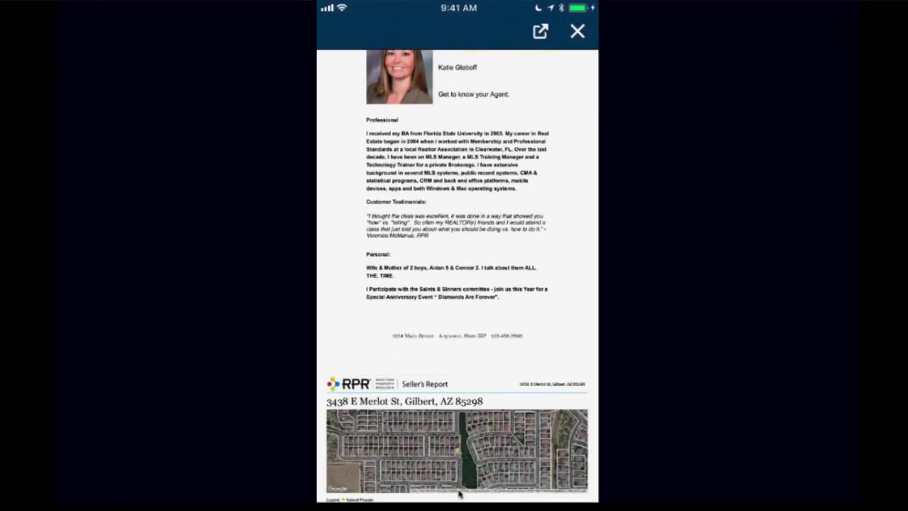
{"action": "scroll", "coordinate": [458, 495], "scroll_direction": "down", "scroll_amount": 5}
{"action": "scroll", "coordinate": [459, 495], "scroll_direction": "down", "scroll_amount": 15}
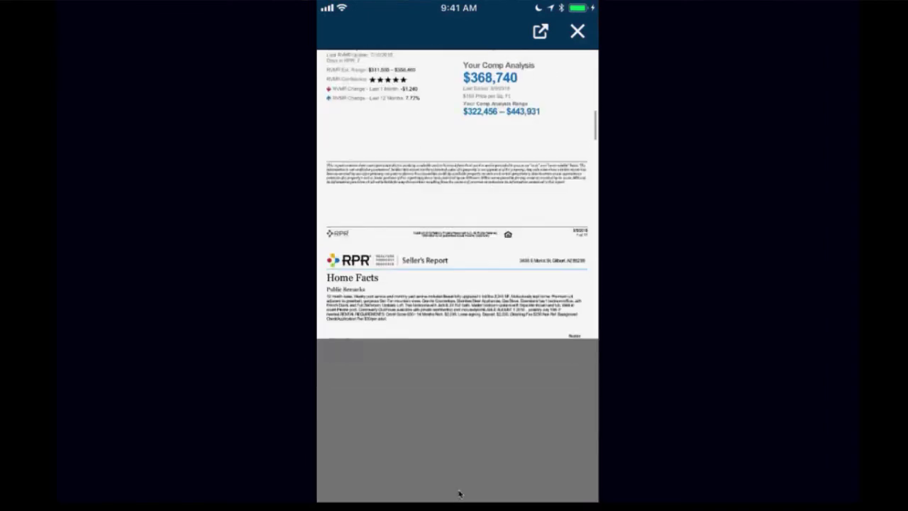
{"action": "scroll", "coordinate": [459, 494], "scroll_direction": "down", "scroll_amount": 15}
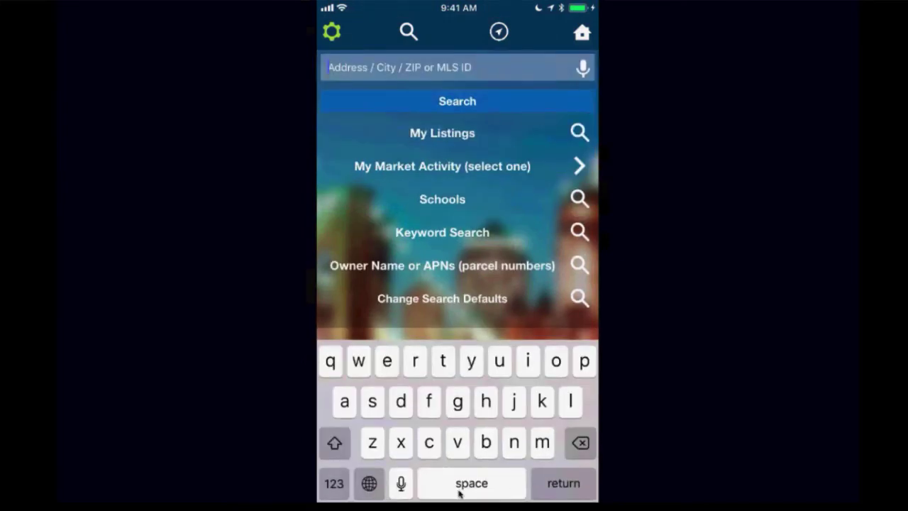
Step: Search 'ashland ranch' to map Ashland Ranch in Gilbert, AZ, then bring up the listing filters
{"action": "type", "text": "as"}
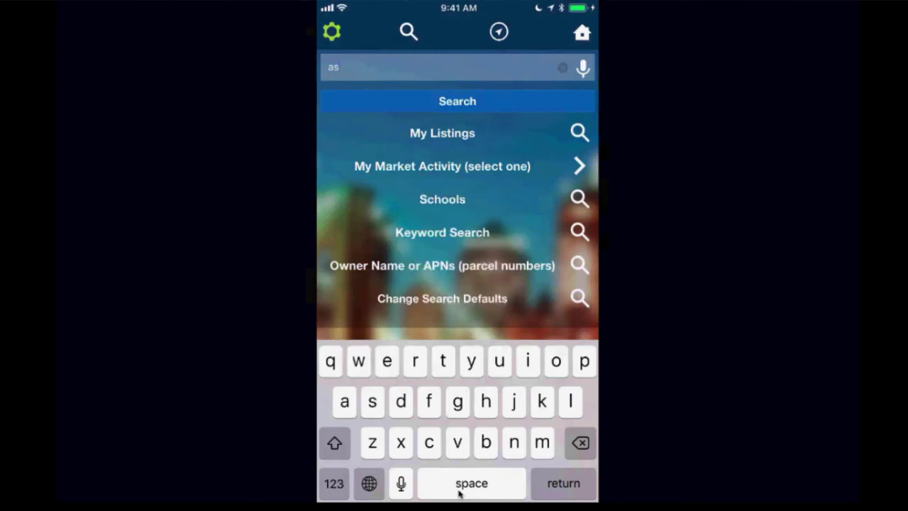
{"action": "type", "text": "hland"}
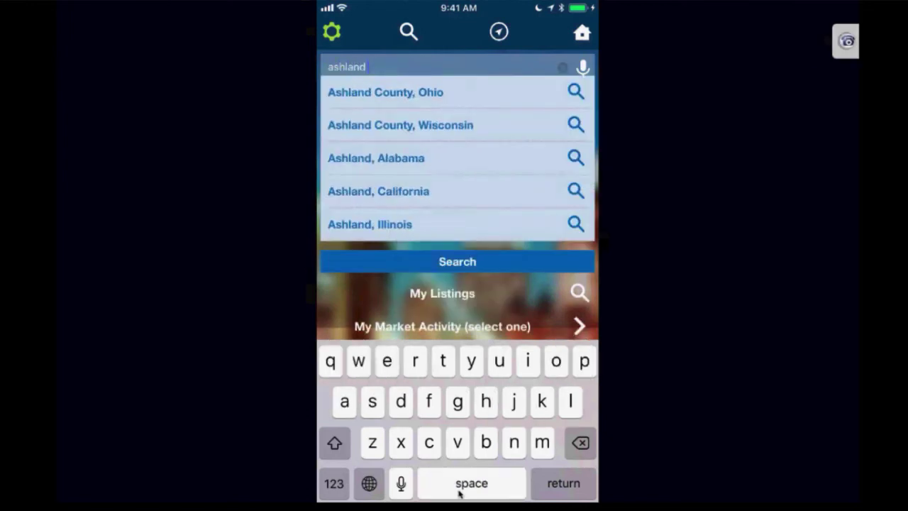
{"action": "type", "text": " ranch"}
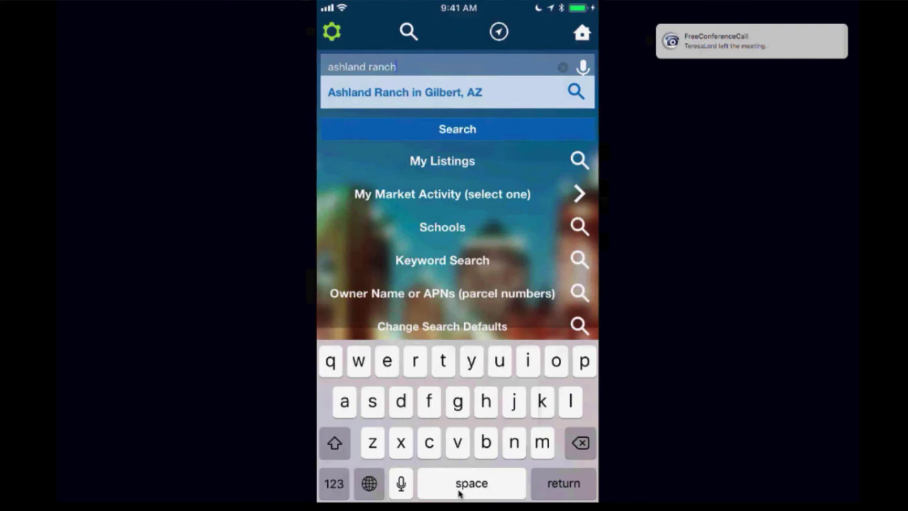
{"action": "key", "text": "Return"}
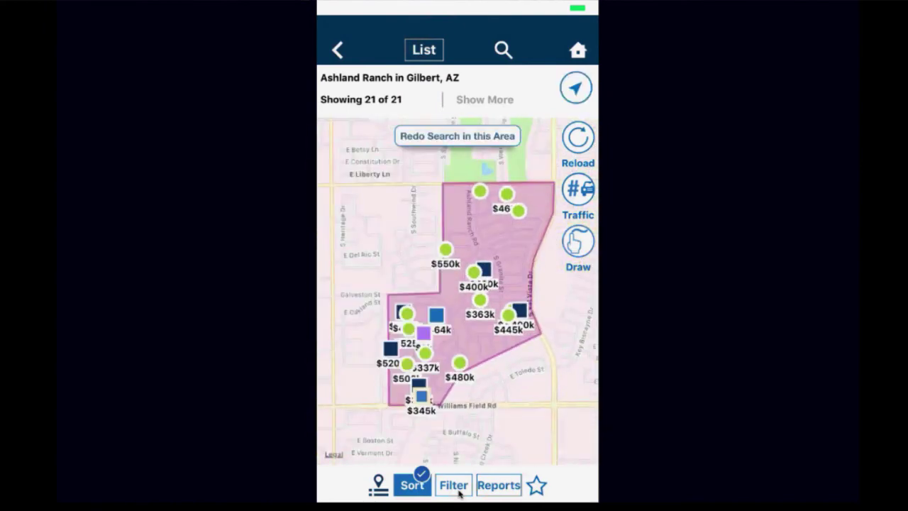
{"action": "left_click", "coordinate": [459, 491]}
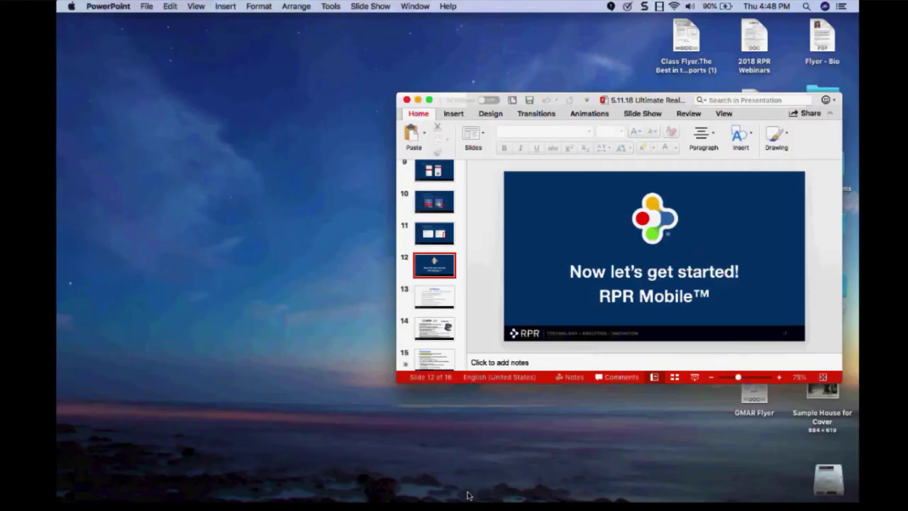
Step: Start the slideshow from slide 12 and advance to slide 13, 'In Review'
{"action": "left_click", "coordinate": [695, 378]}
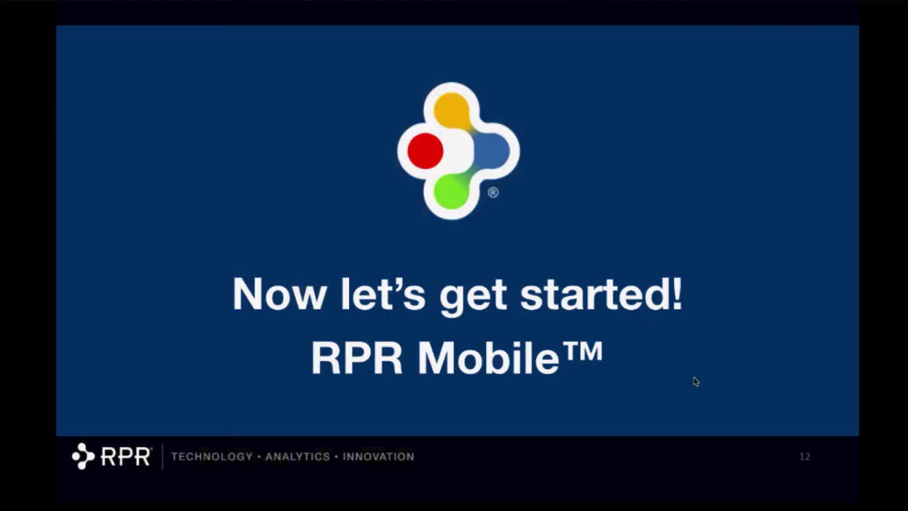
{"action": "left_click", "coordinate": [695, 382]}
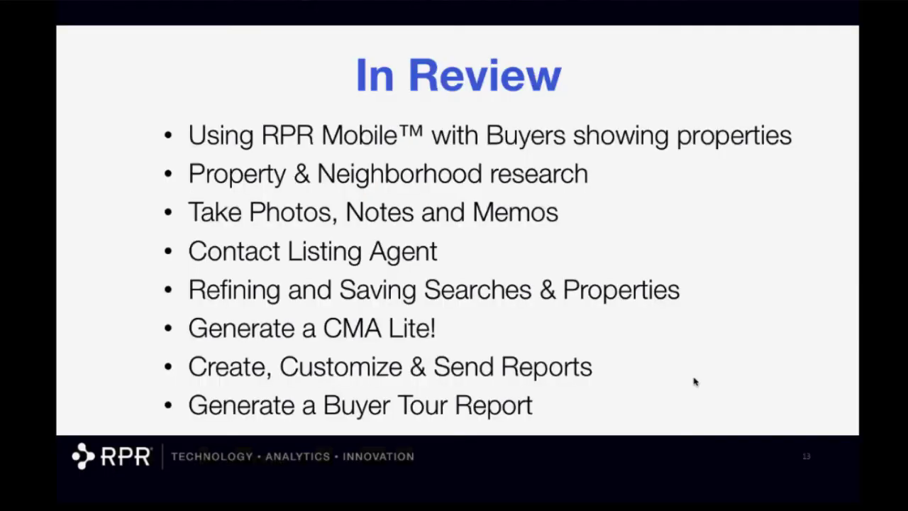